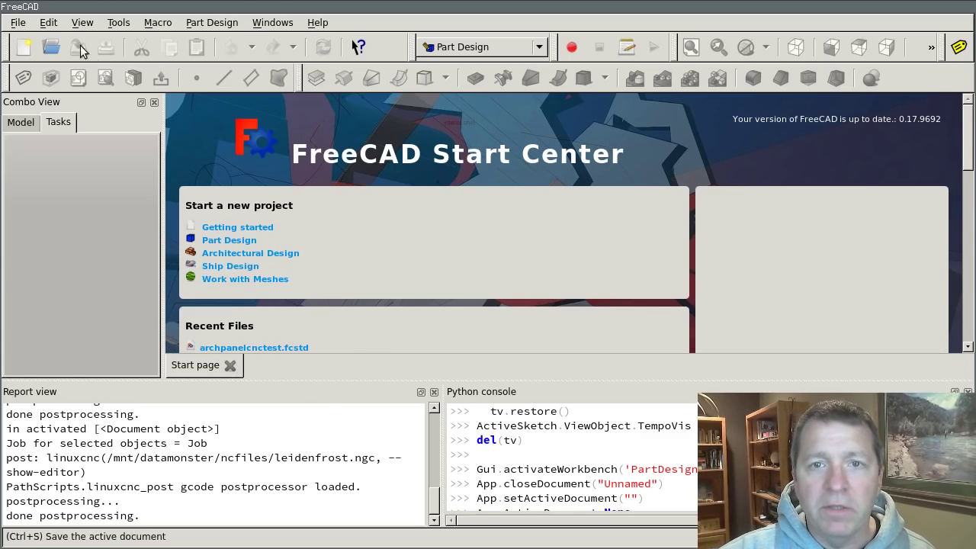
# - In Preferences, open the Editor page and set indentation to insert spaces instead of tabs
pyautogui.click(48, 23)
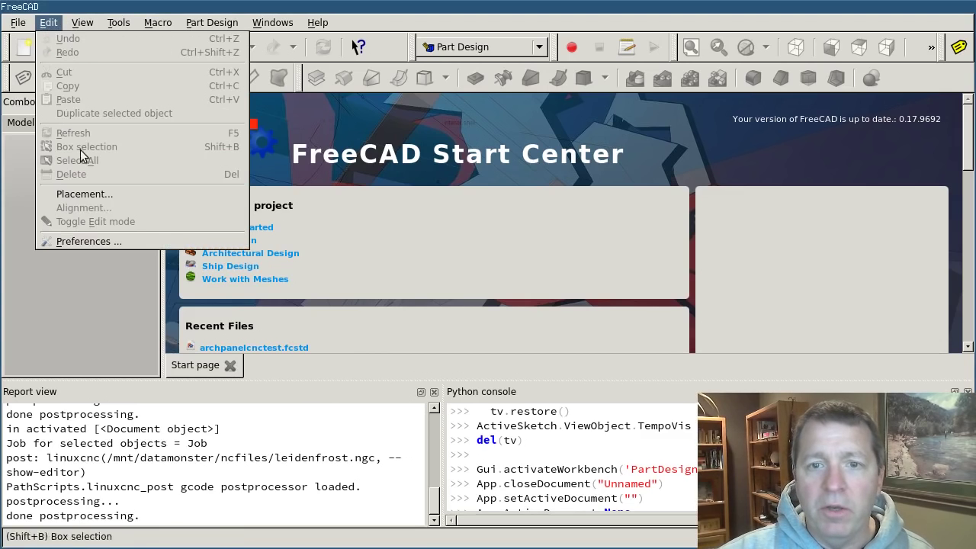
pyautogui.click(93, 241)
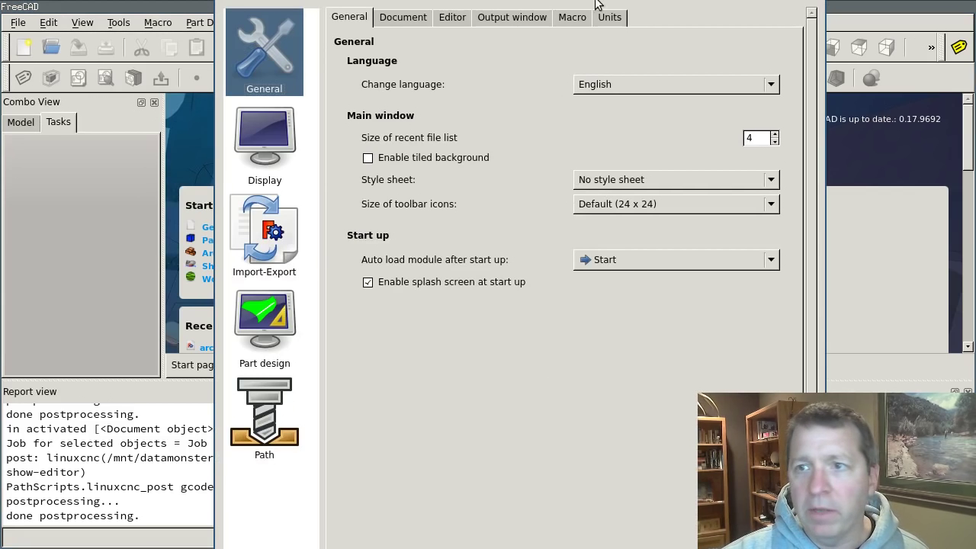
pyautogui.click(453, 19)
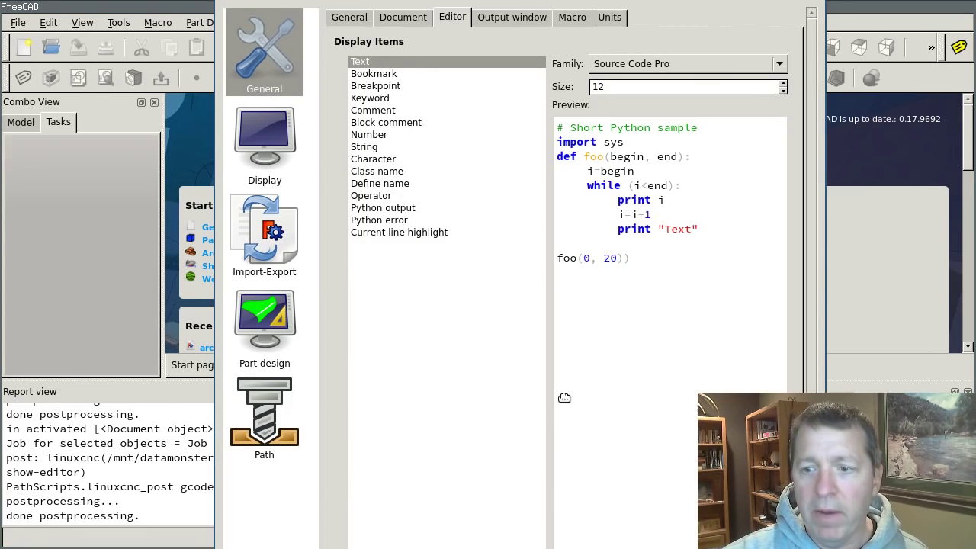
pyautogui.press('Escape')
pyautogui.click(302, 13)
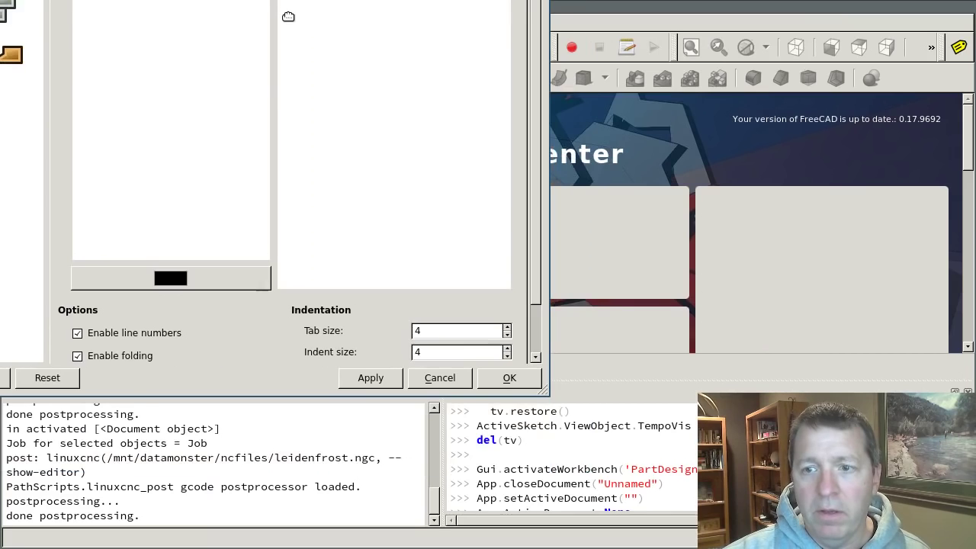
pyautogui.scroll(-3, 457, 153)
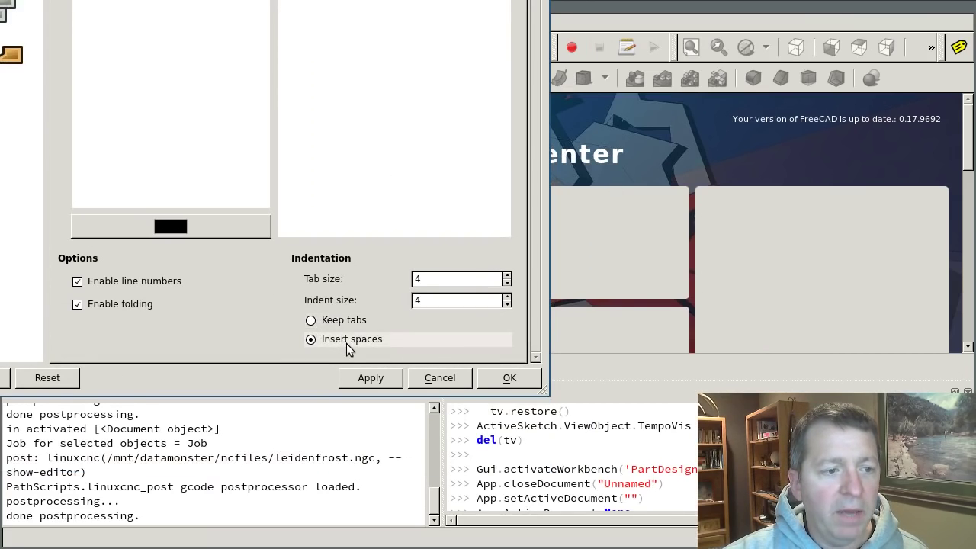
pyautogui.click(312, 341)
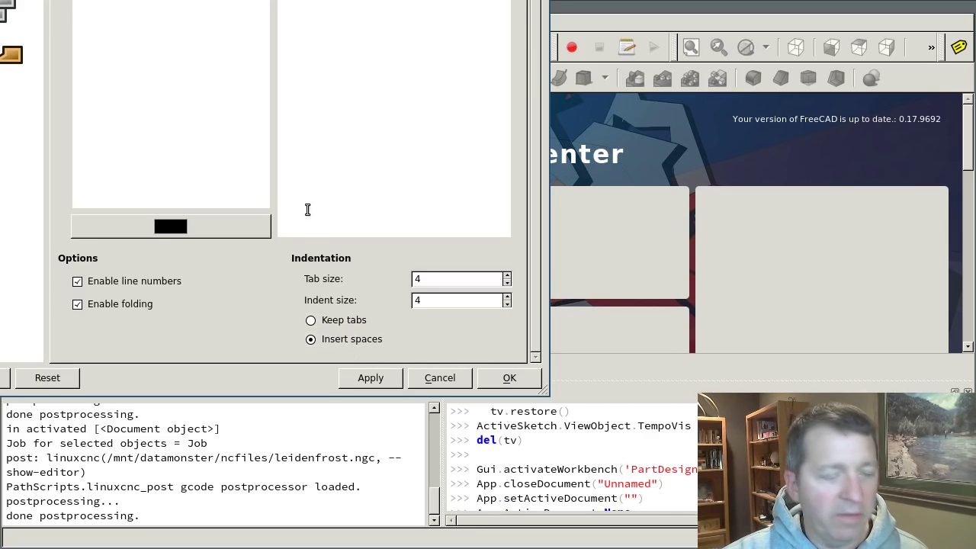
pyautogui.keyDown('alt'); pyautogui.moveTo(323, 181); pyautogui.dragTo(536, 381); pyautogui.keyUp('alt')
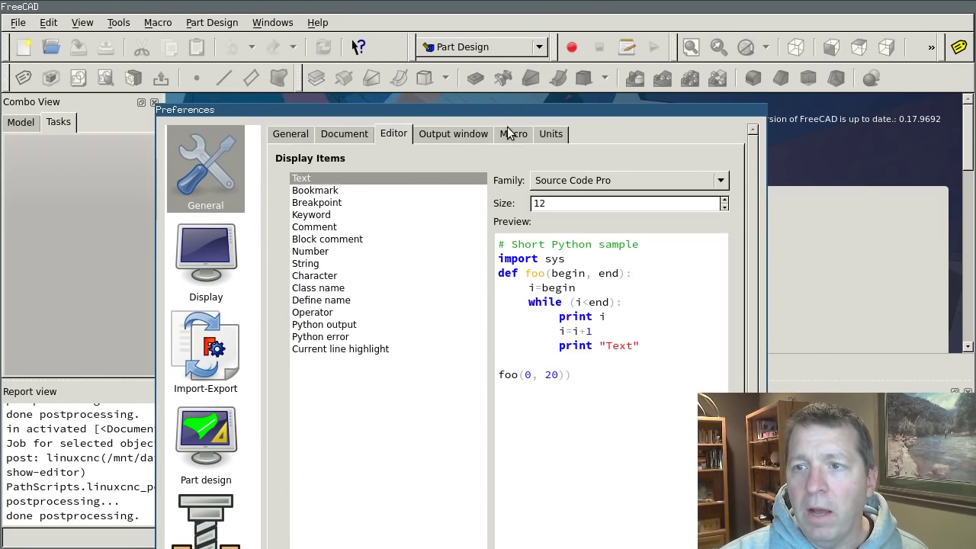
# - Review the Output window and Macro preference pages, then close Preferences
pyautogui.click(454, 132)
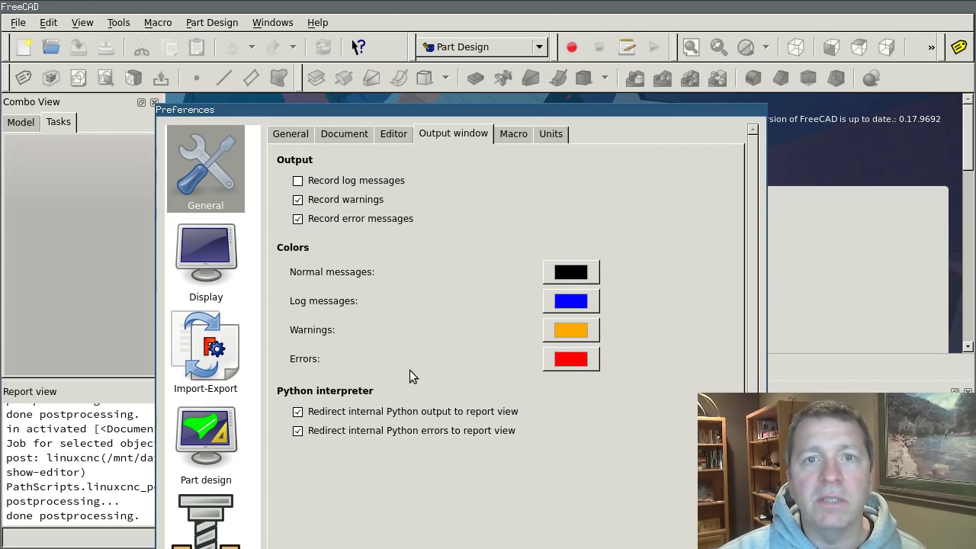
pyautogui.click(514, 136)
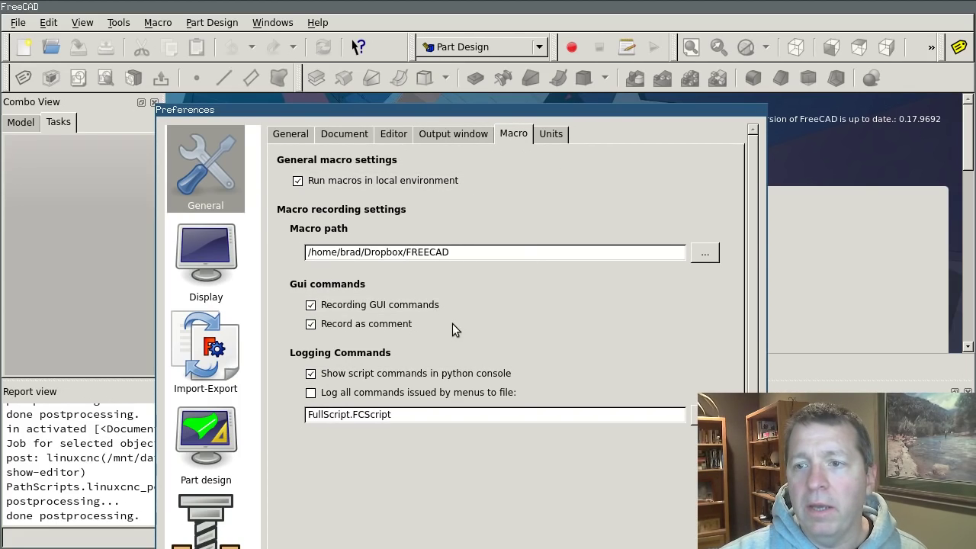
pyautogui.keyDown('alt'); pyautogui.moveTo(452, 329); pyautogui.dragTo(438, 149); pyautogui.keyUp('alt')
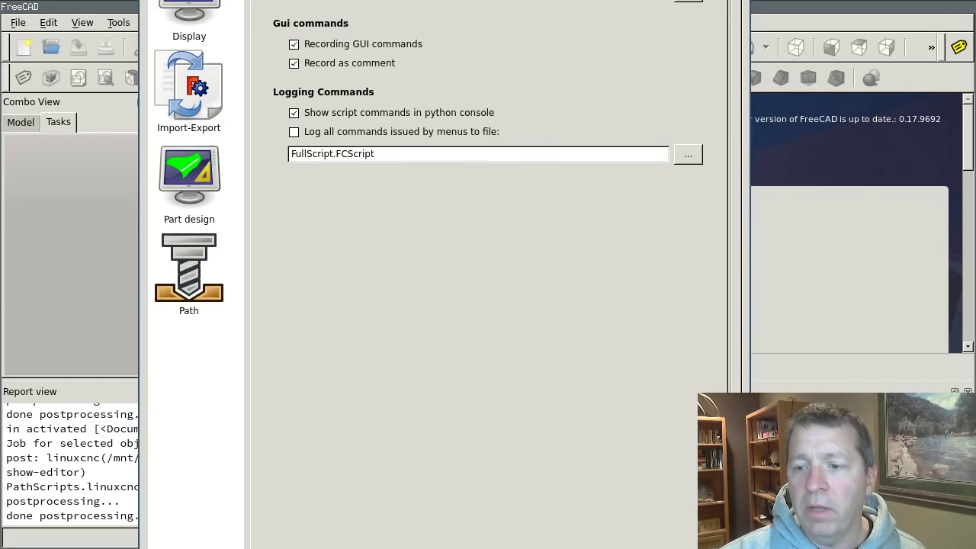
pyautogui.press('Return')
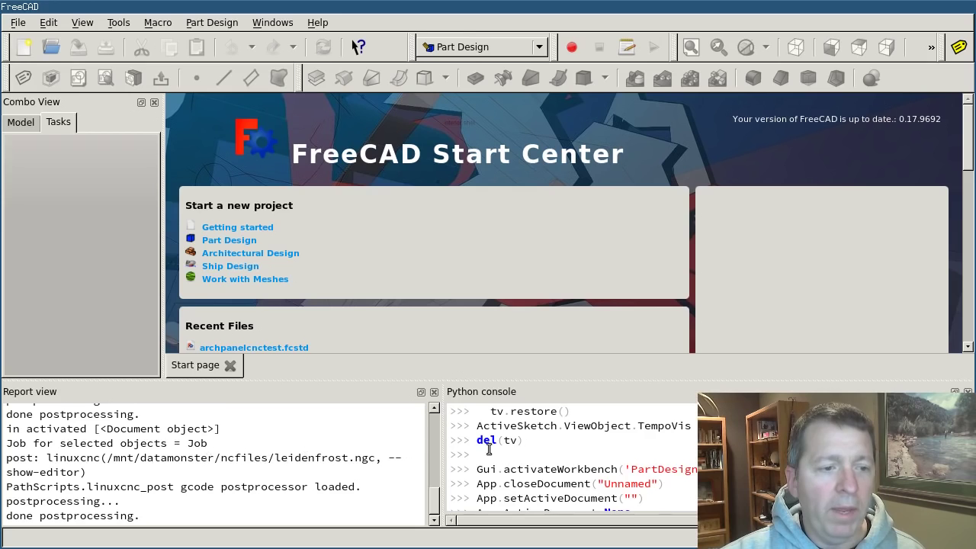
pyautogui.click(82, 22)
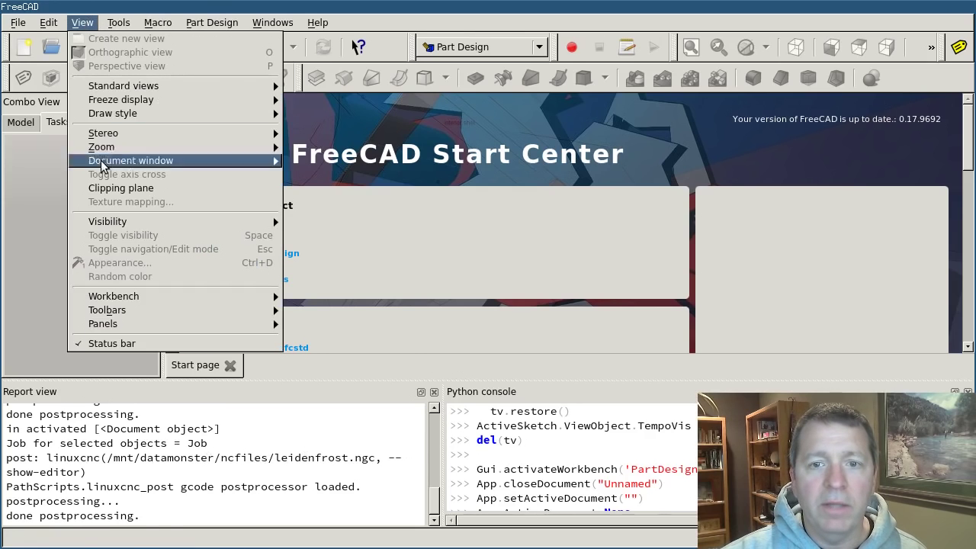
pyautogui.moveTo(118, 325)
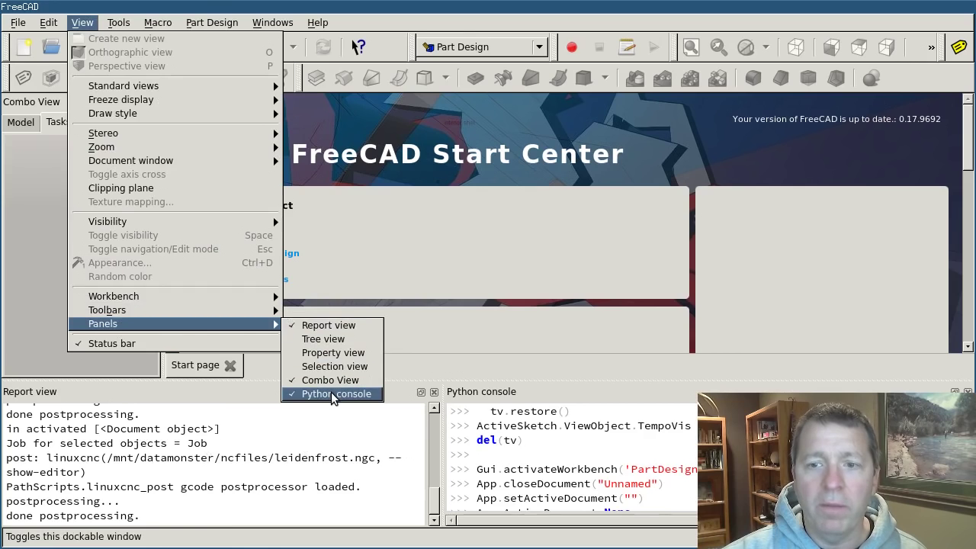
pyautogui.click(593, 446)
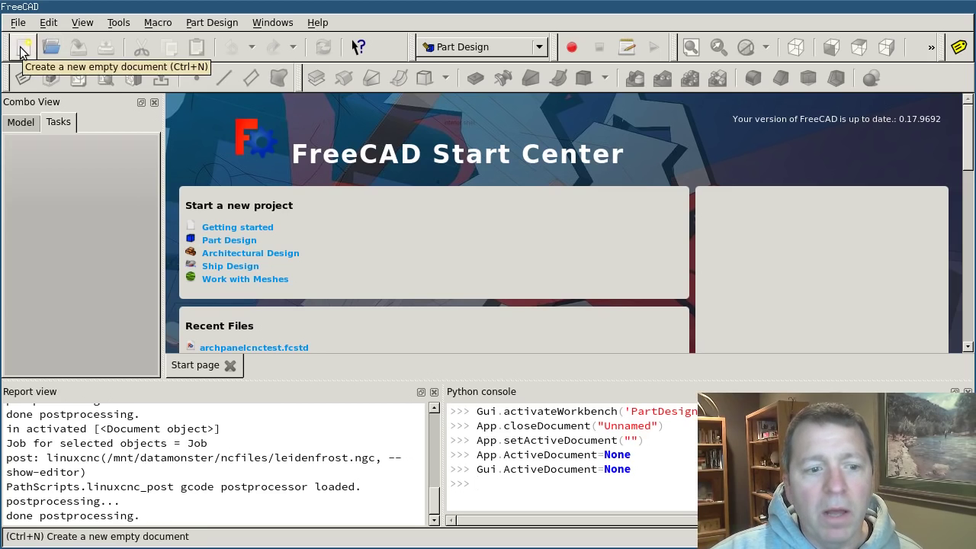
# - Create a new document and add a body in the Part Design workbench
pyautogui.click(22, 50)
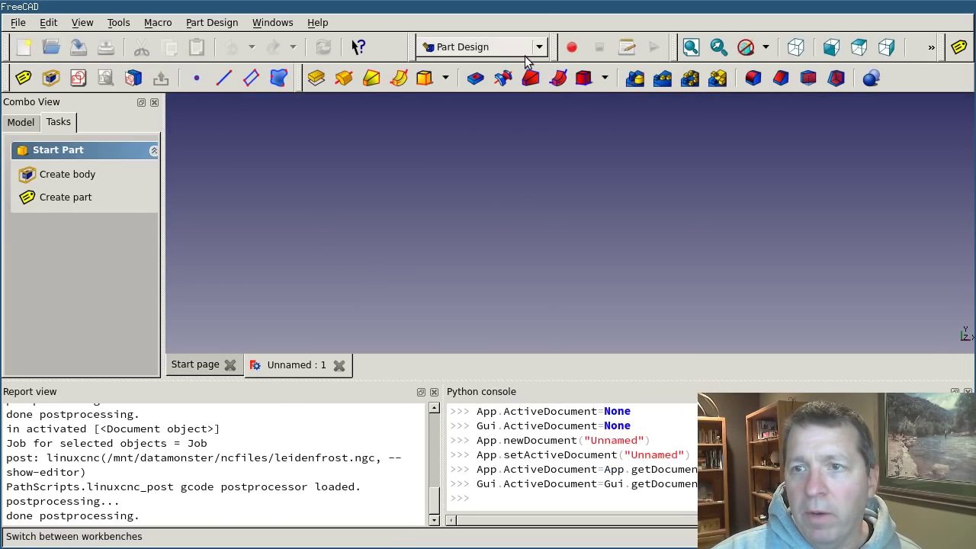
pyautogui.click(474, 47)
pyautogui.click(613, 196)
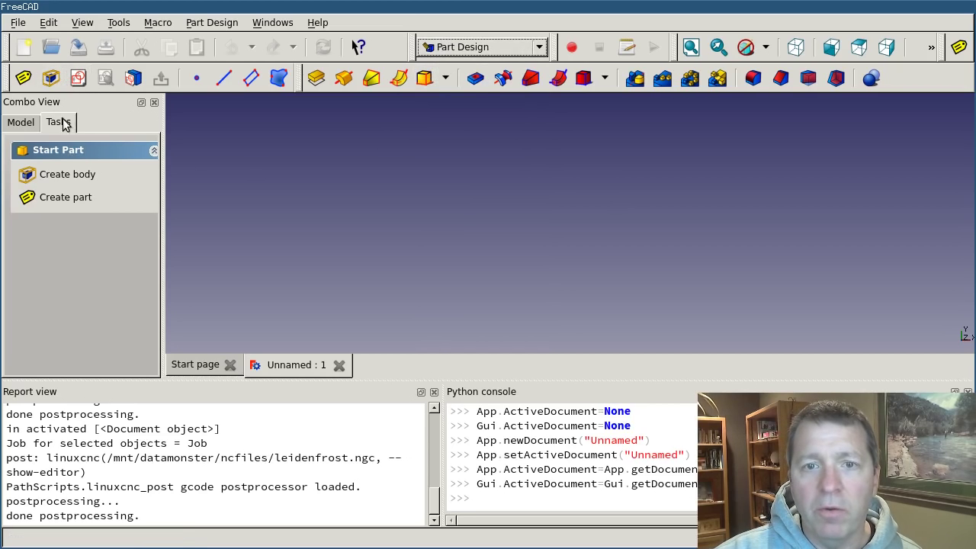
pyautogui.click(75, 175)
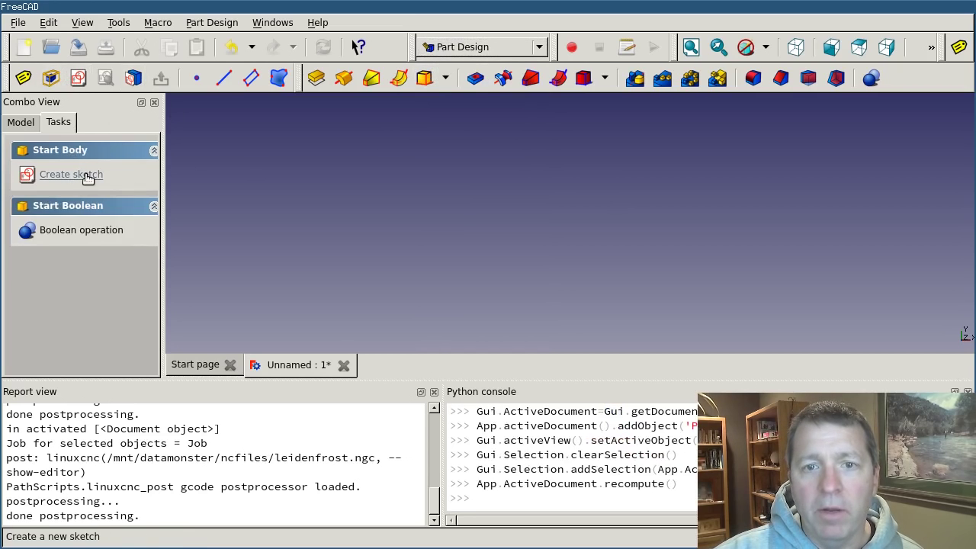
# - Start a new sketch in the body on the XZ_Plane
pyautogui.click(89, 176)
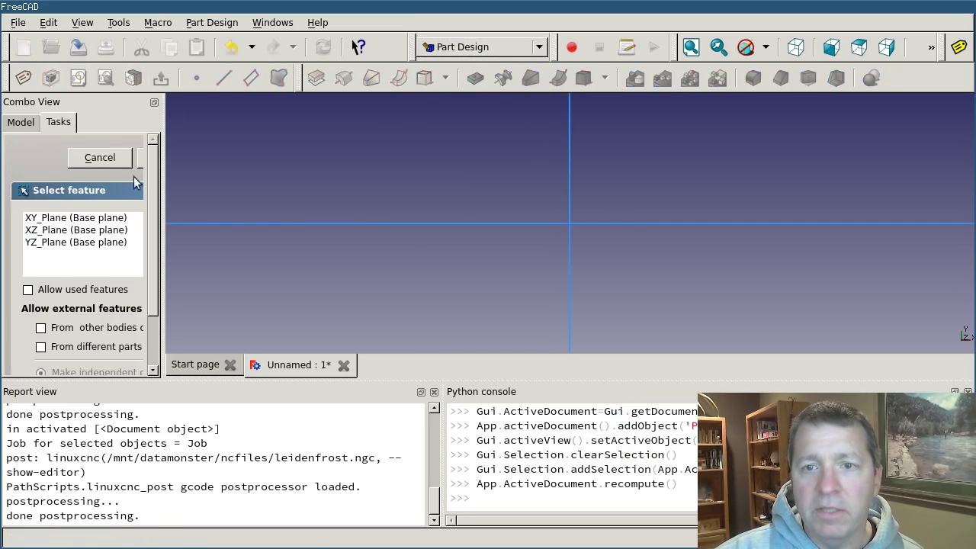
pyautogui.click(58, 229)
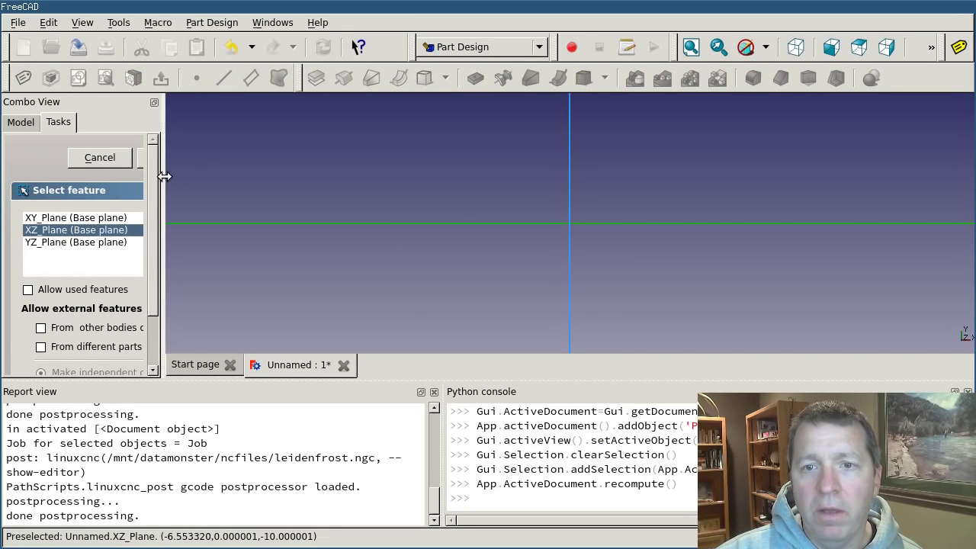
pyautogui.moveTo(165, 176); pyautogui.dragTo(248, 176)
pyautogui.click(165, 170)
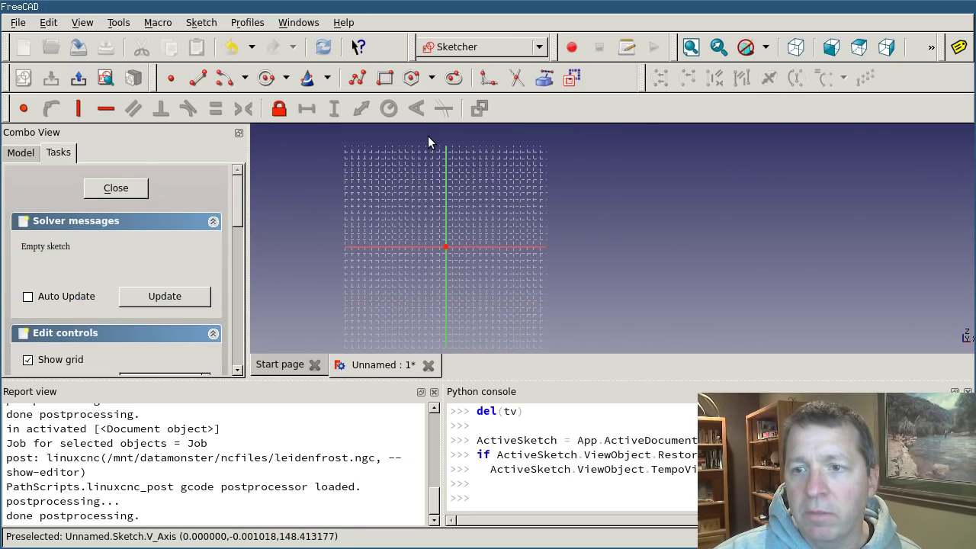
# - Draw a closed four-line ramp outline starting and ending at the origin
pyautogui.scroll(2, 426, 137)
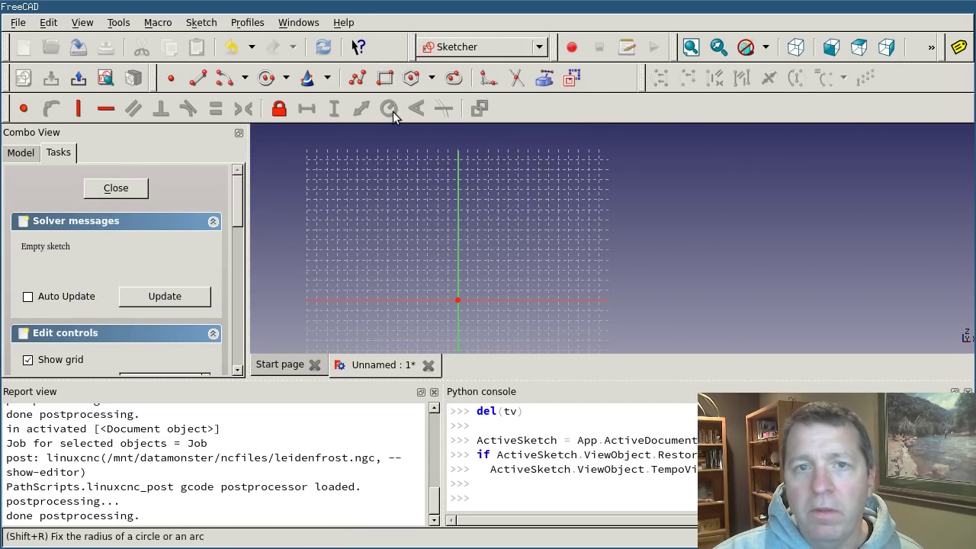
pyautogui.click(356, 79)
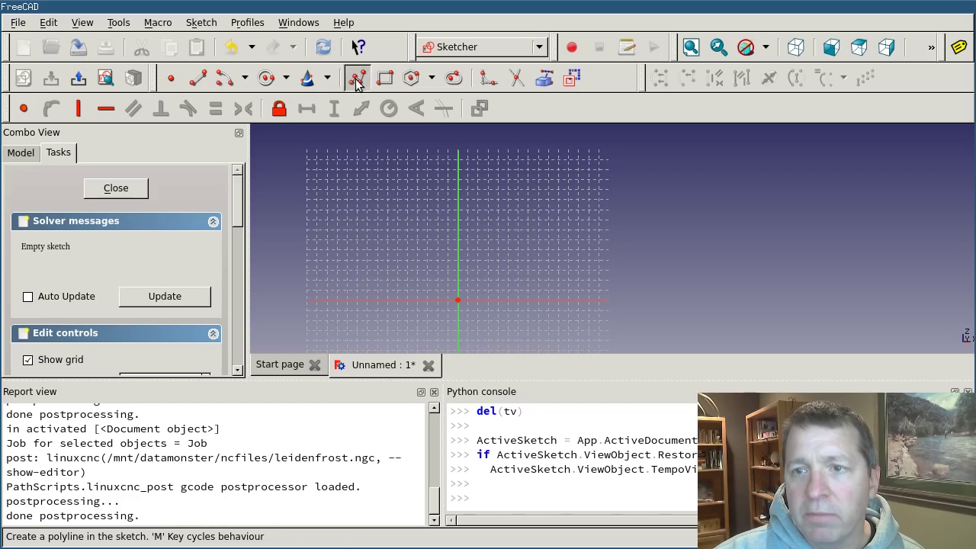
pyautogui.click(458, 299)
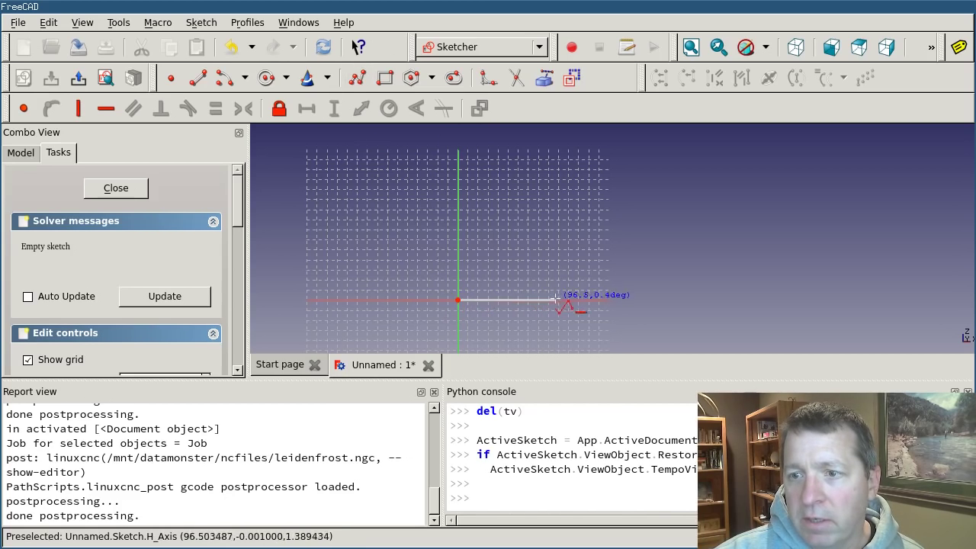
pyautogui.click(559, 300)
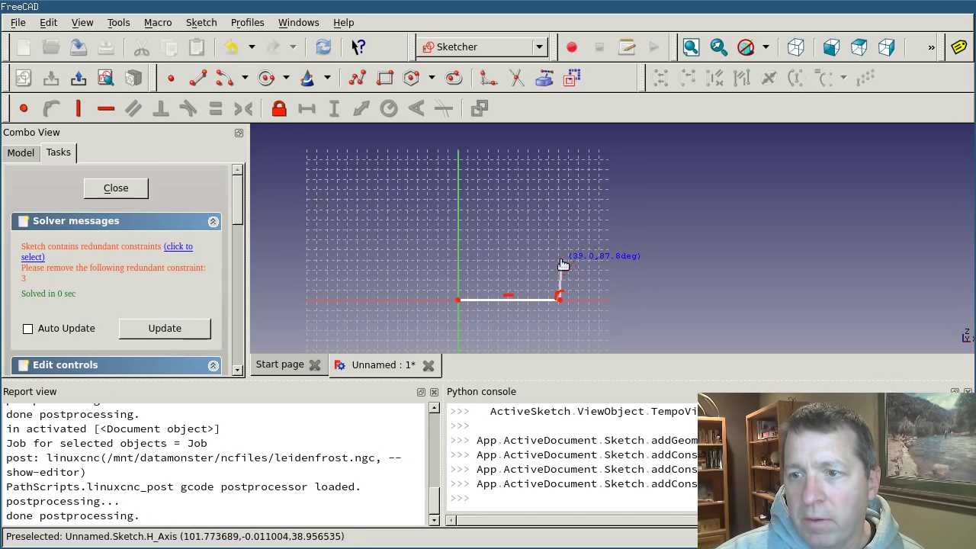
pyautogui.click(561, 261)
pyautogui.click(459, 280)
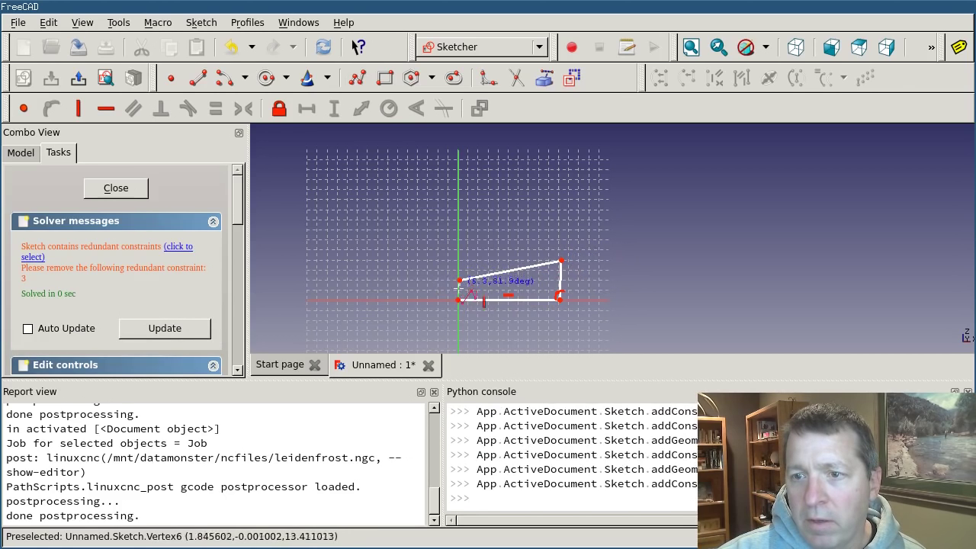
pyautogui.click(458, 299)
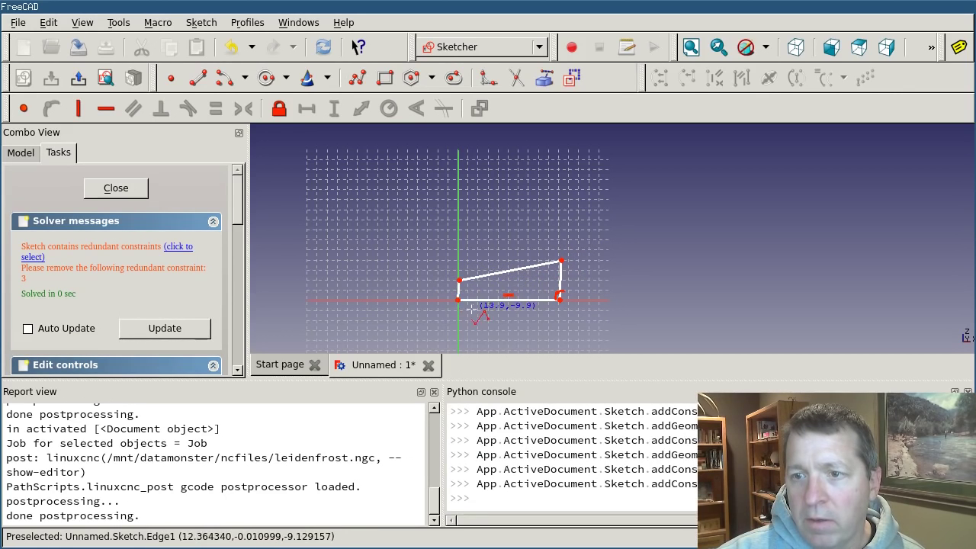
pyautogui.scroll(8, 399, 321)
pyautogui.scroll(-6, 553, 290)
pyautogui.scroll(6, 713, 299)
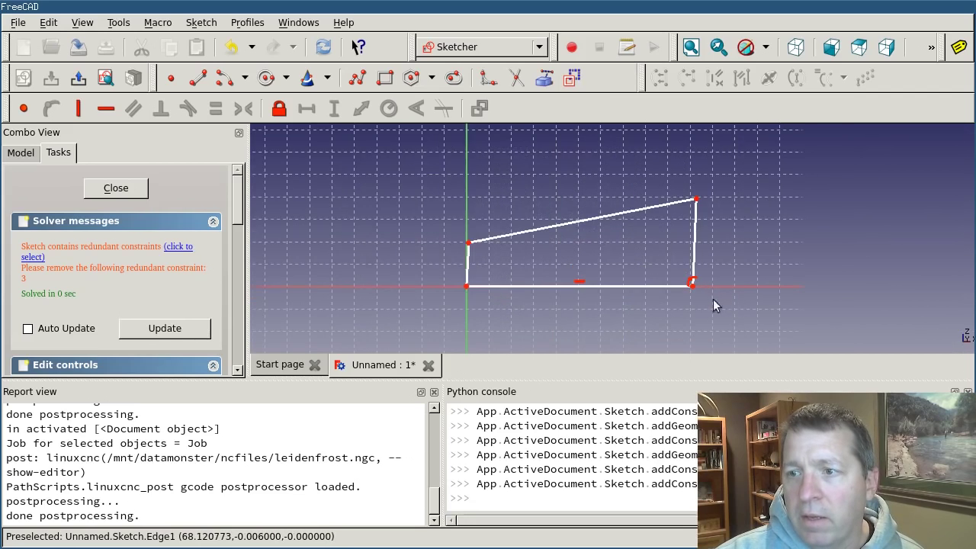
# - Constrain the left and right edges vertical, then drag the top and right edges narrower
pyautogui.click(355, 244)
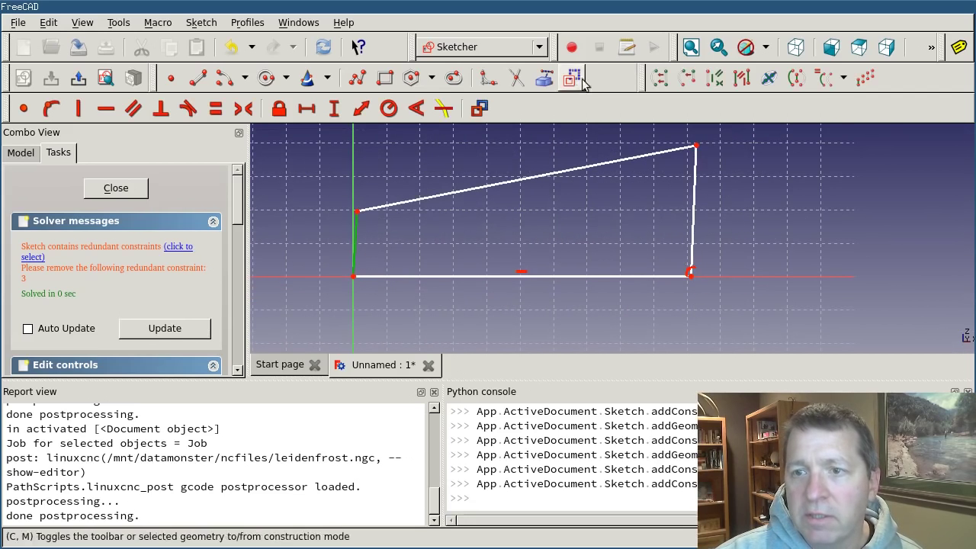
pyautogui.click(78, 108)
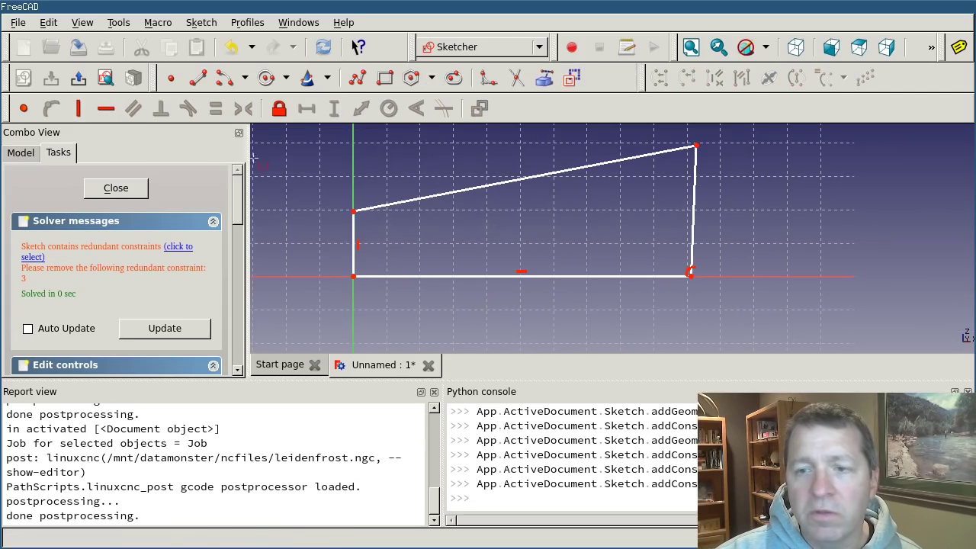
pyautogui.click(694, 221)
pyautogui.click(78, 108)
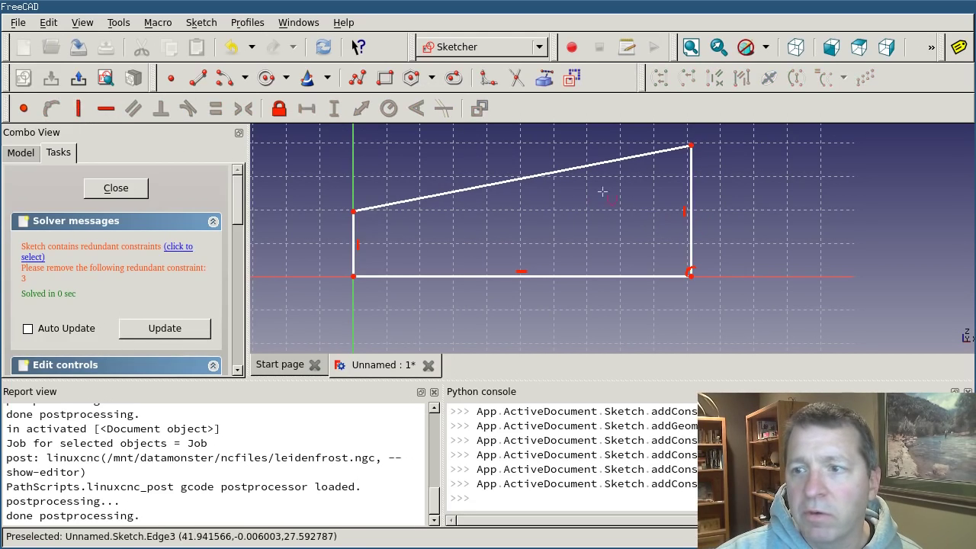
pyautogui.moveTo(551, 172)
pyautogui.mouseDown()
pyautogui.moveTo(558, 194)
pyautogui.moveTo(541, 176)
pyautogui.mouseUp()
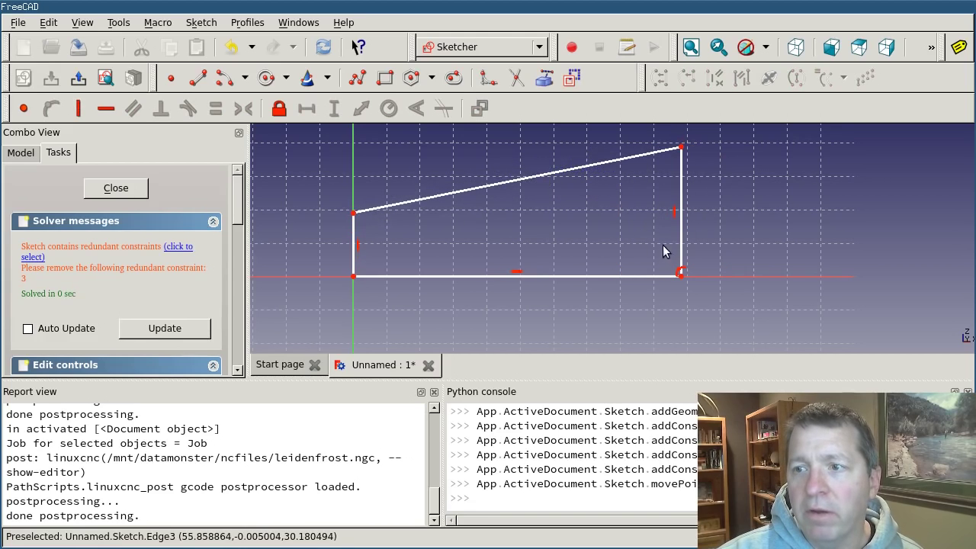
pyautogui.moveTo(683, 244); pyautogui.dragTo(660, 247)
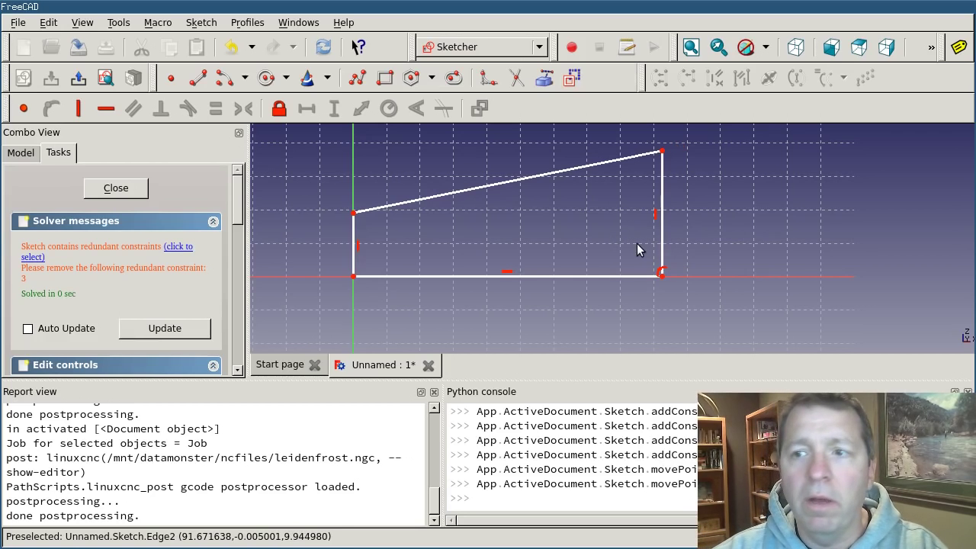
pyautogui.scroll(-2, 612, 244)
pyautogui.scroll(2, 553, 157)
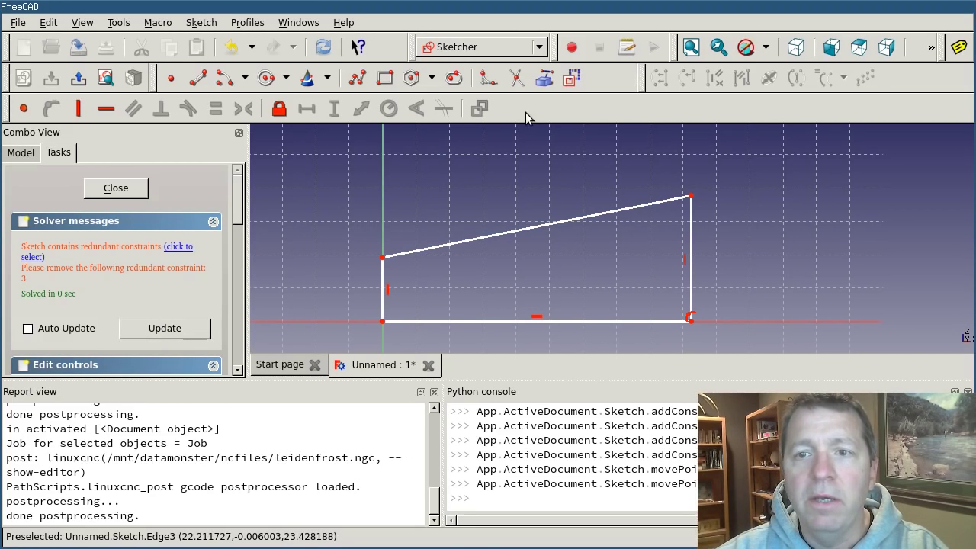
# - Draw a slanted line and a horizontal line from the ramp's upper-left vertex past the ramp
pyautogui.click(202, 81)
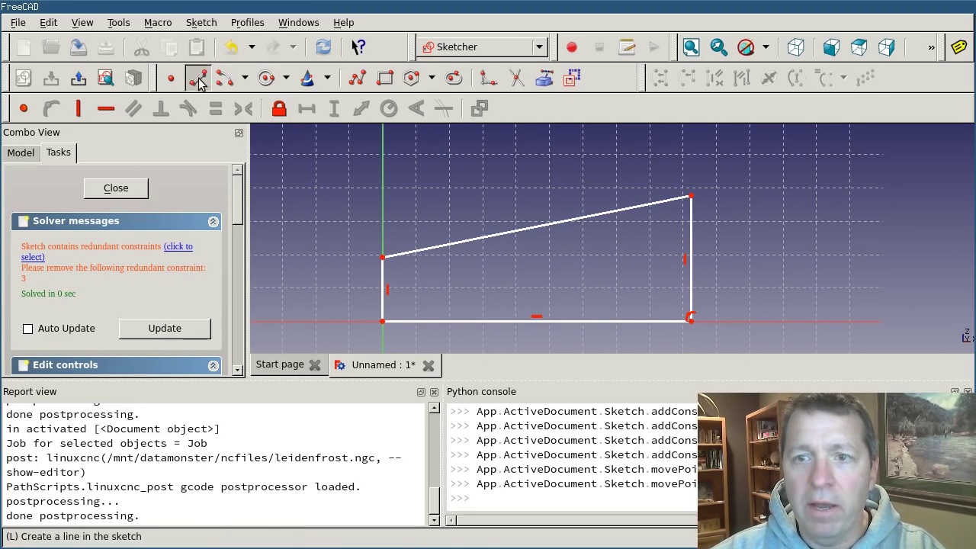
pyautogui.click(382, 256)
pyautogui.click(811, 163)
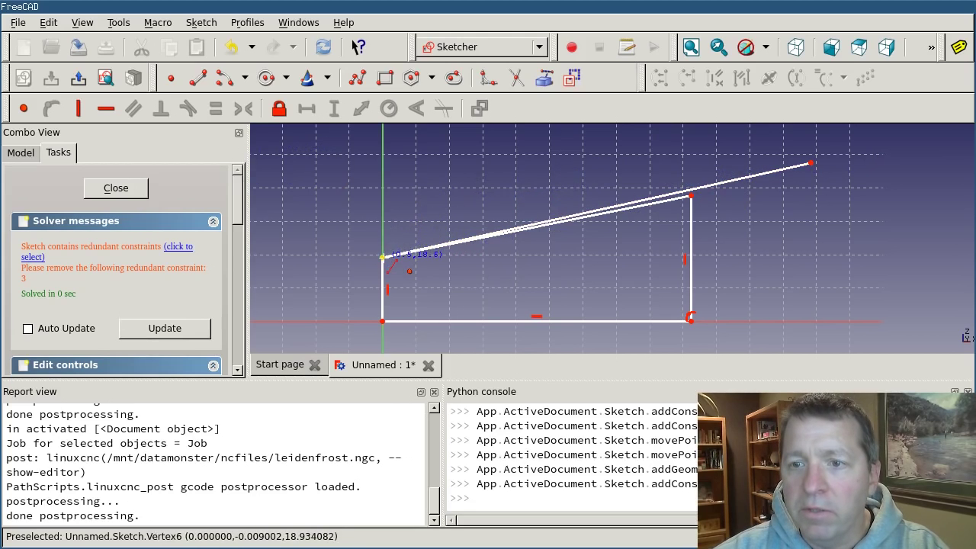
pyautogui.click(383, 257)
pyautogui.click(862, 259)
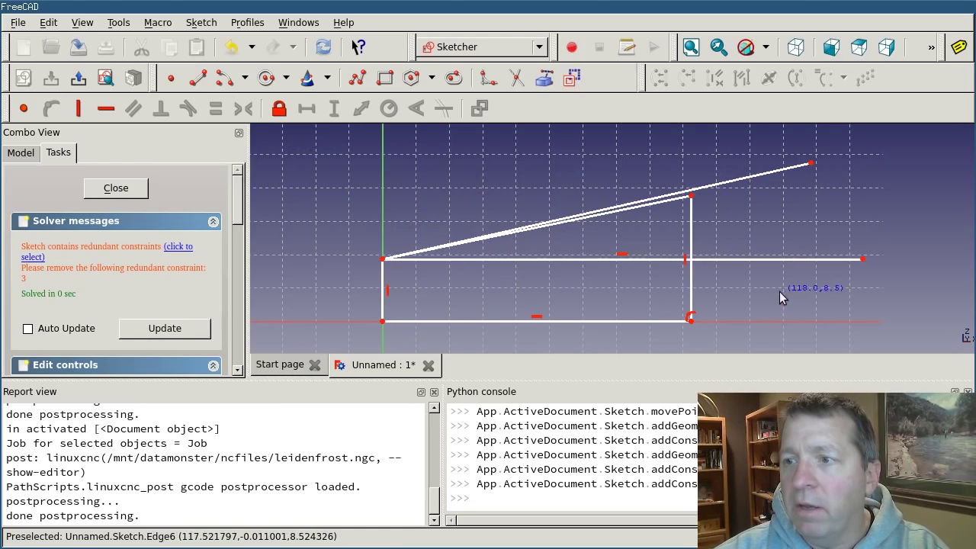
# - Close the triangle with a vertical line on the right and select all three new lines
pyautogui.click(198, 77)
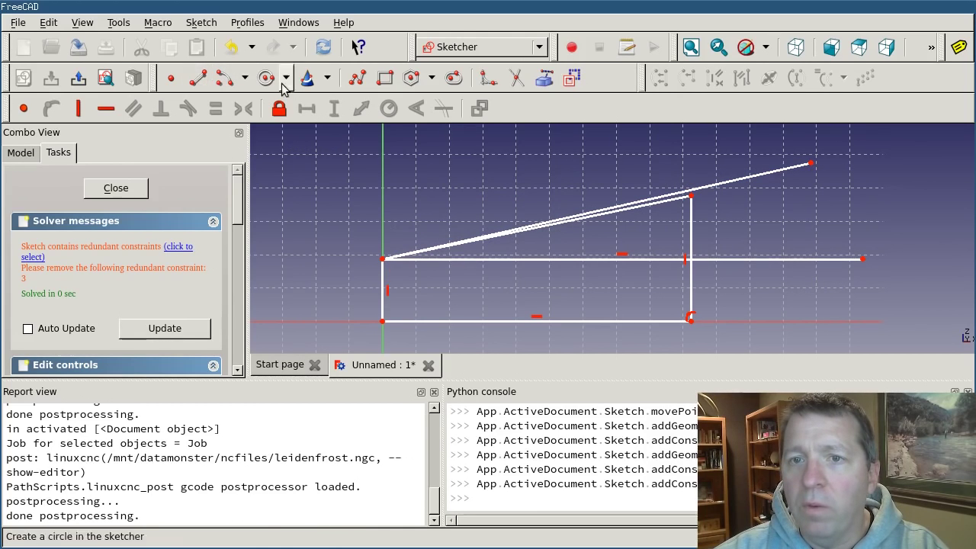
pyautogui.click(811, 163)
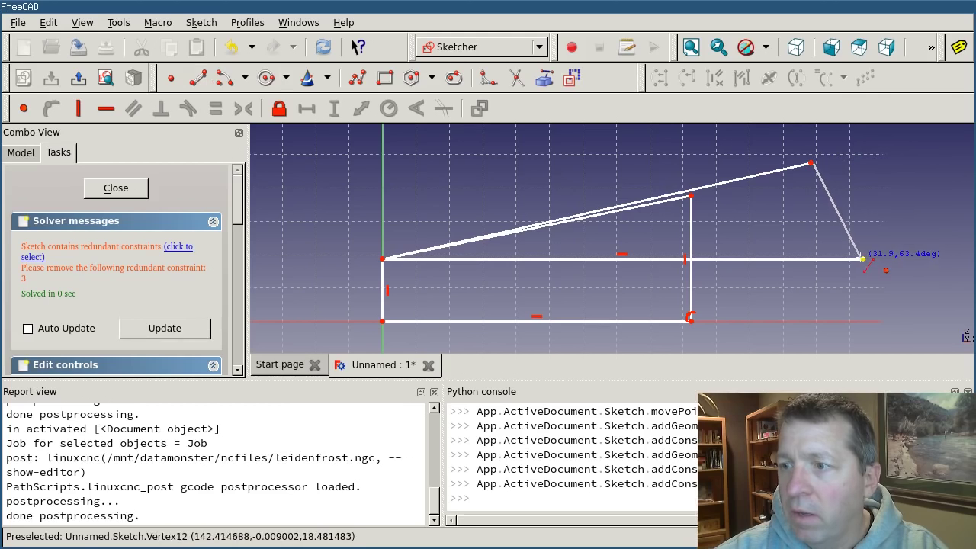
pyautogui.click(862, 259)
pyautogui.rightClick(846, 278)
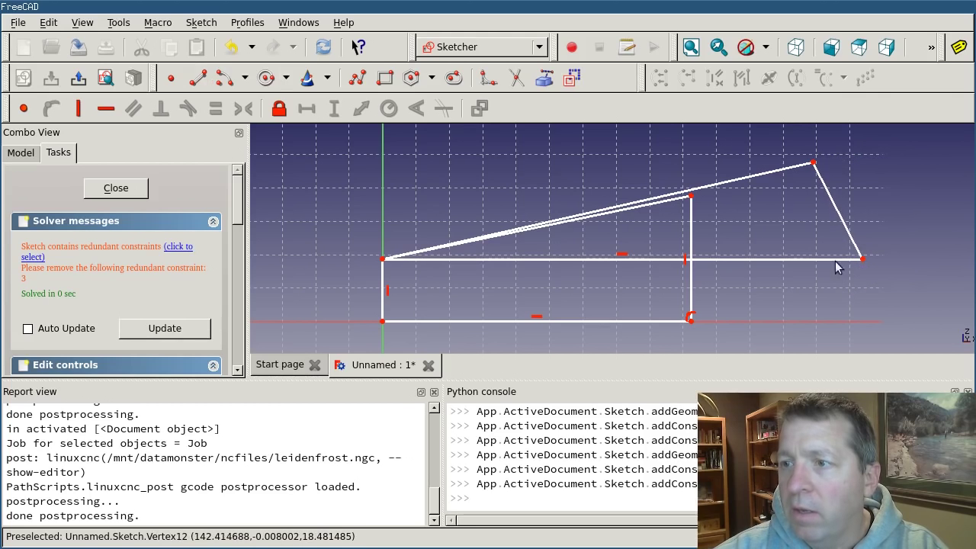
pyautogui.click(842, 221)
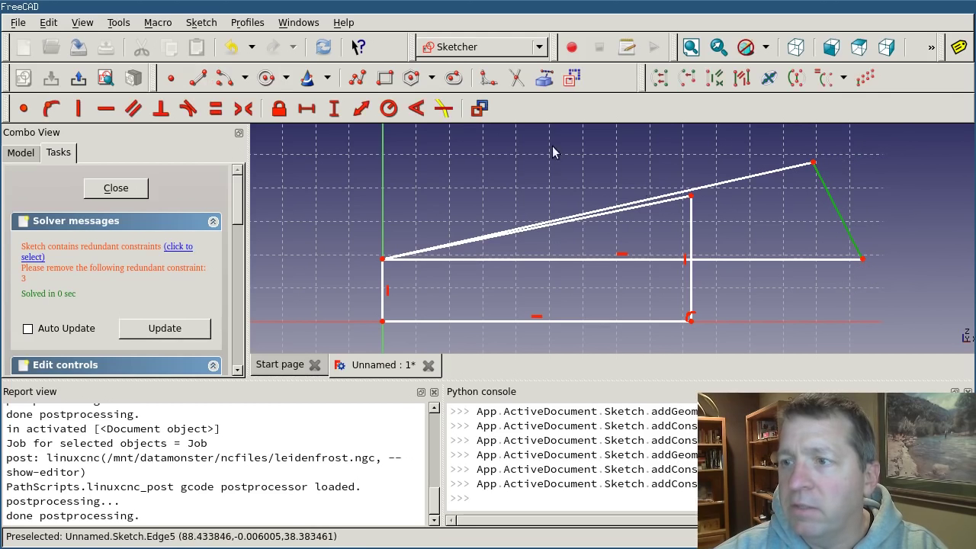
pyautogui.click(80, 110)
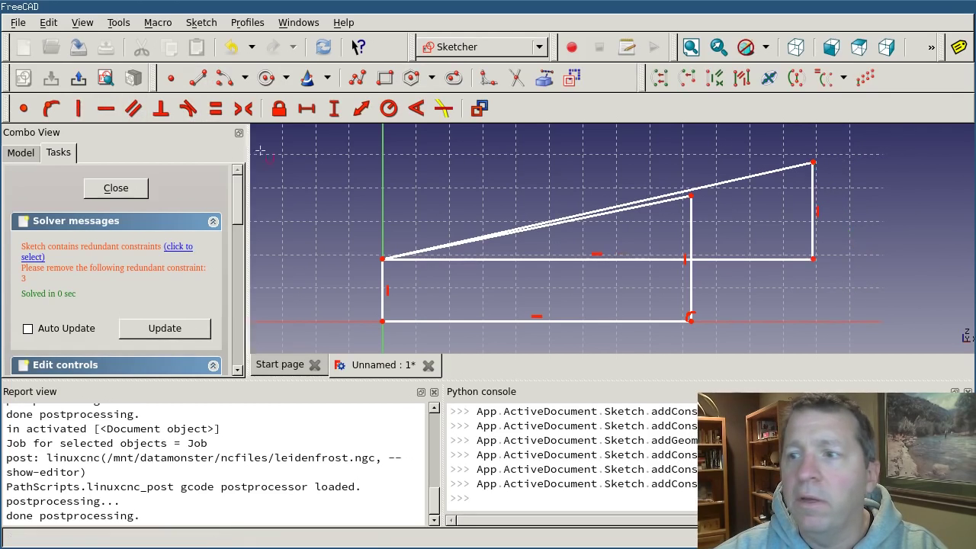
pyautogui.click(767, 174)
pyautogui.click(813, 212)
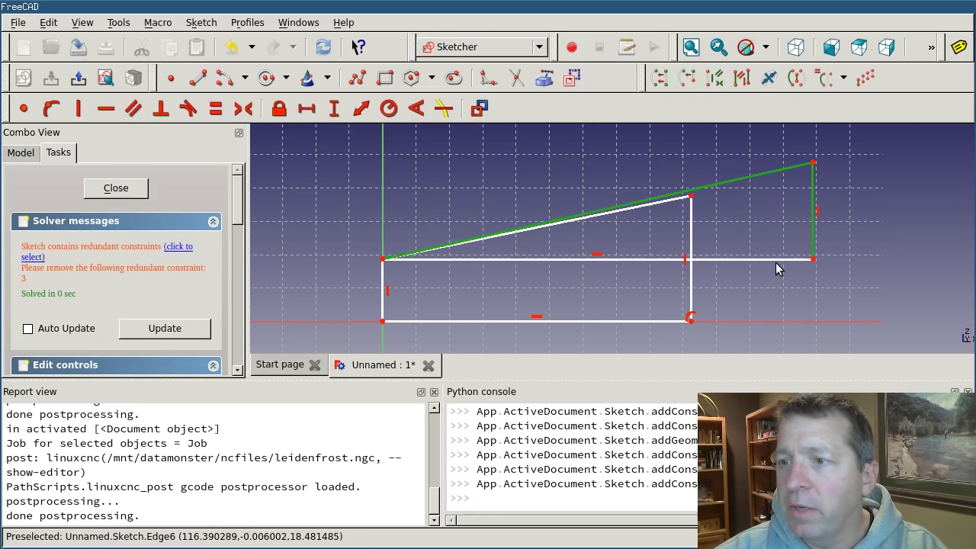
pyautogui.click(776, 260)
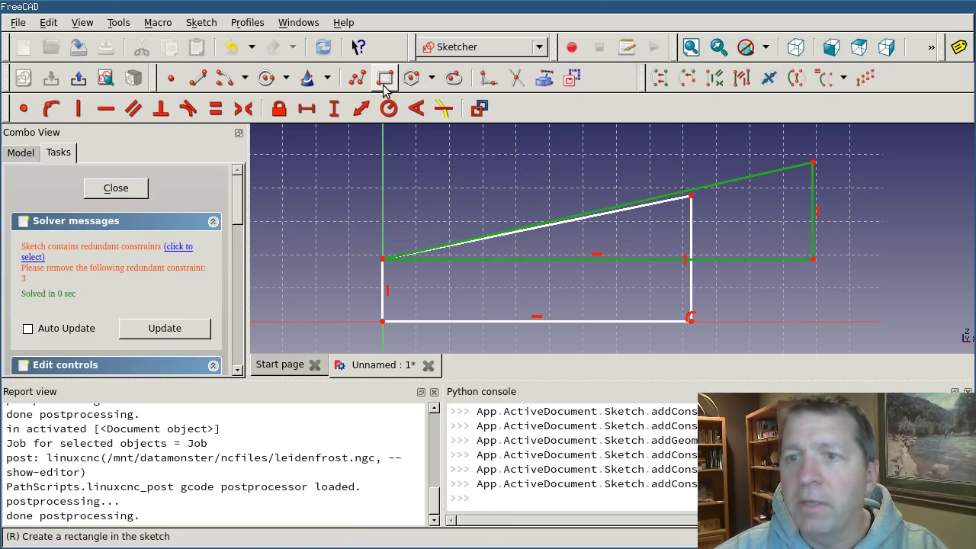
# - Make the three triangle lines construction geometry and put the ramp's top-right corner on the slanted line
pyautogui.click(571, 77)
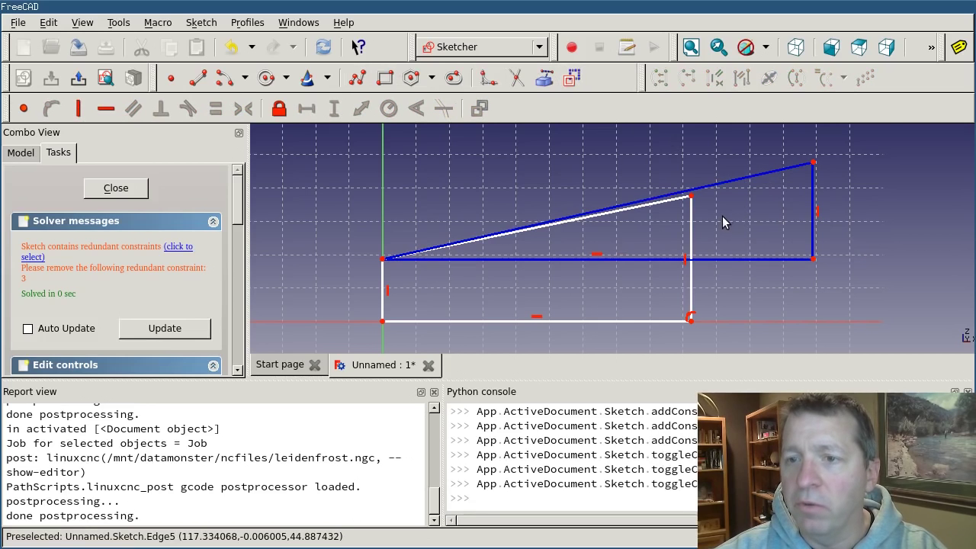
pyautogui.scroll(6, 722, 216)
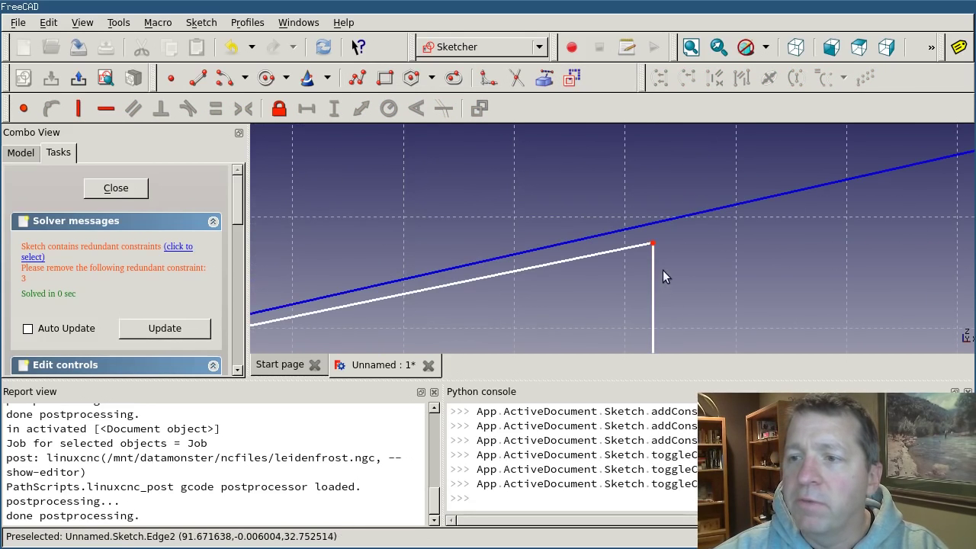
pyautogui.click(663, 222)
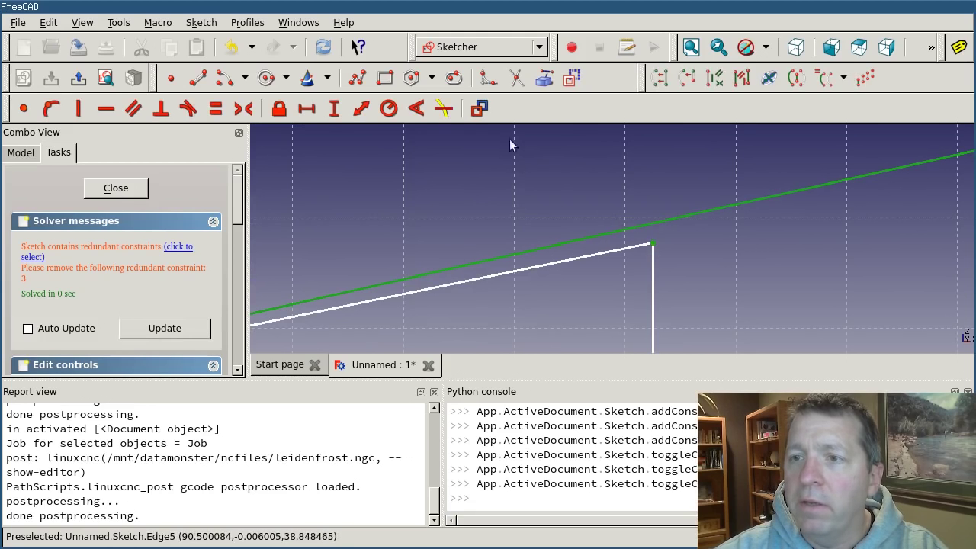
pyautogui.click(51, 108)
pyautogui.scroll(-4, 690, 176)
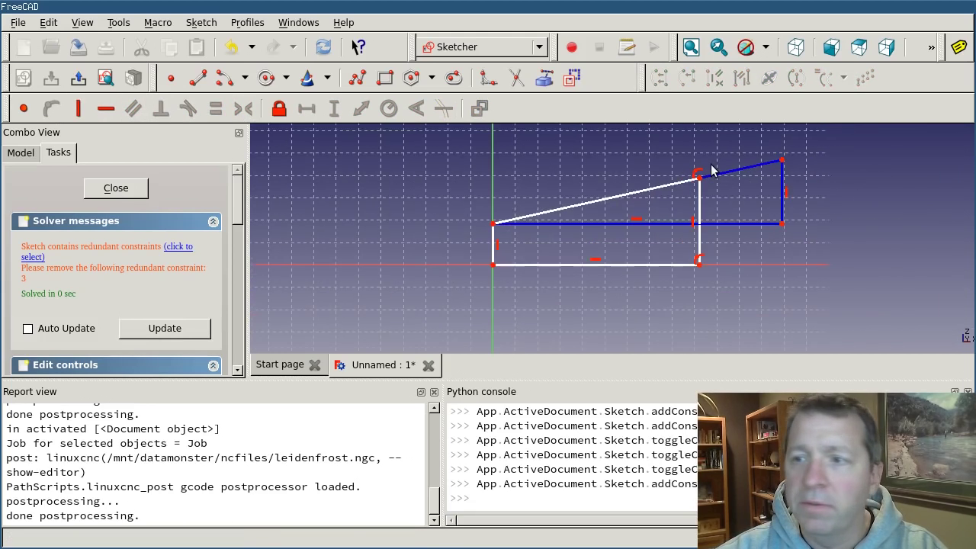
# - Drag the horizontal and slanted construction lines to test and reshape the triangle
pyautogui.moveTo(746, 252); pyautogui.dragTo(755, 271)
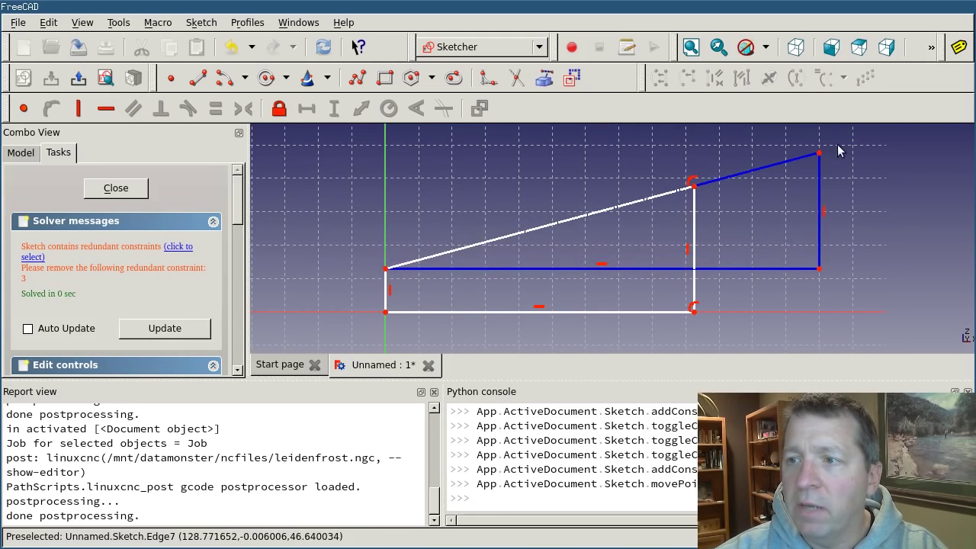
pyautogui.moveTo(785, 163)
pyautogui.mouseDown()
pyautogui.moveTo(786, 173)
pyautogui.moveTo(776, 160)
pyautogui.mouseUp()
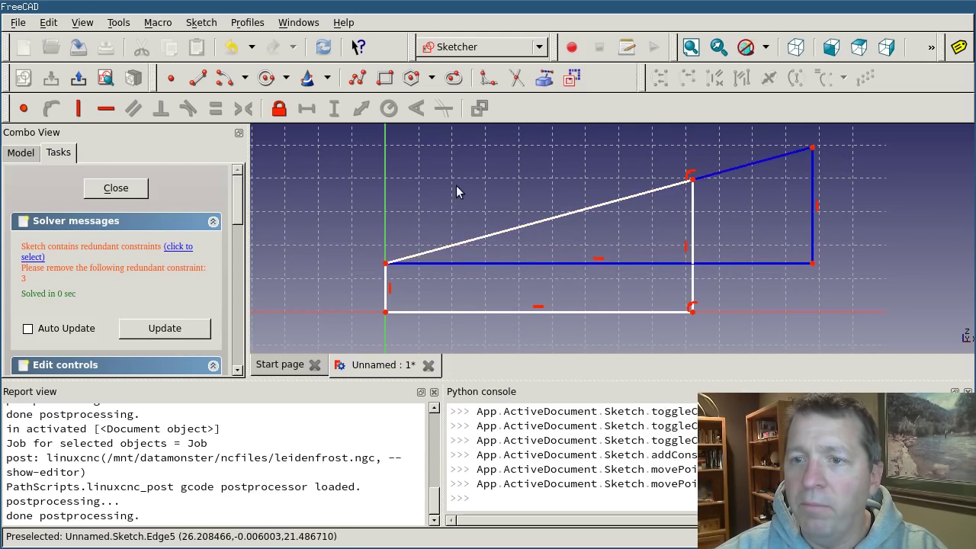
pyautogui.moveTo(751, 268); pyautogui.dragTo(771, 256)
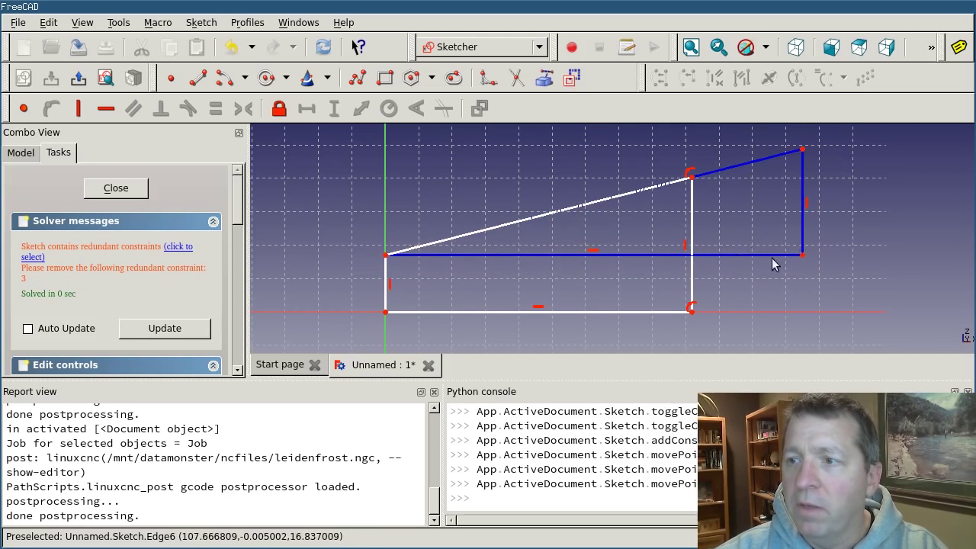
# - Add a 12.7 mm vertical distance to the left edge and 100 mm horizontal distance to the bottom edge
pyautogui.click(383, 292)
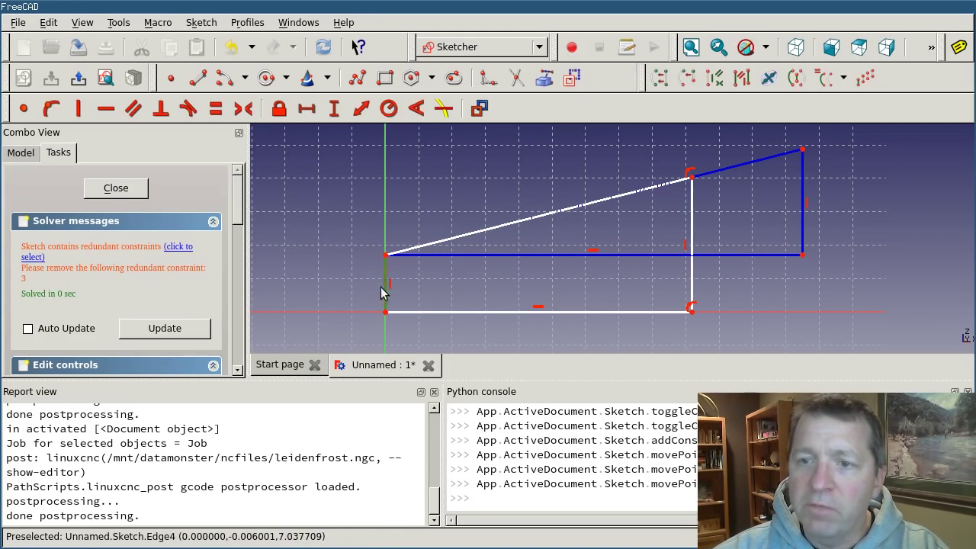
pyautogui.click(337, 111)
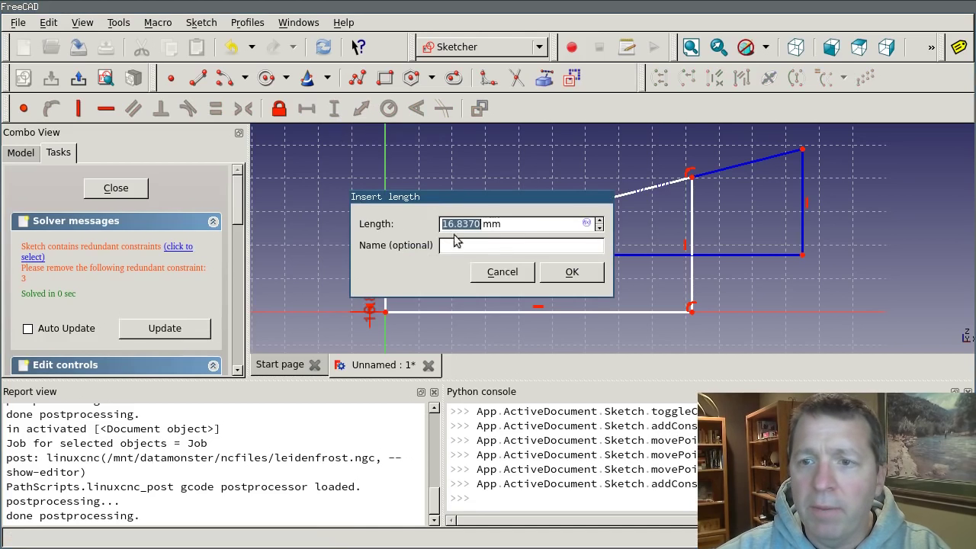
pyautogui.write('12')
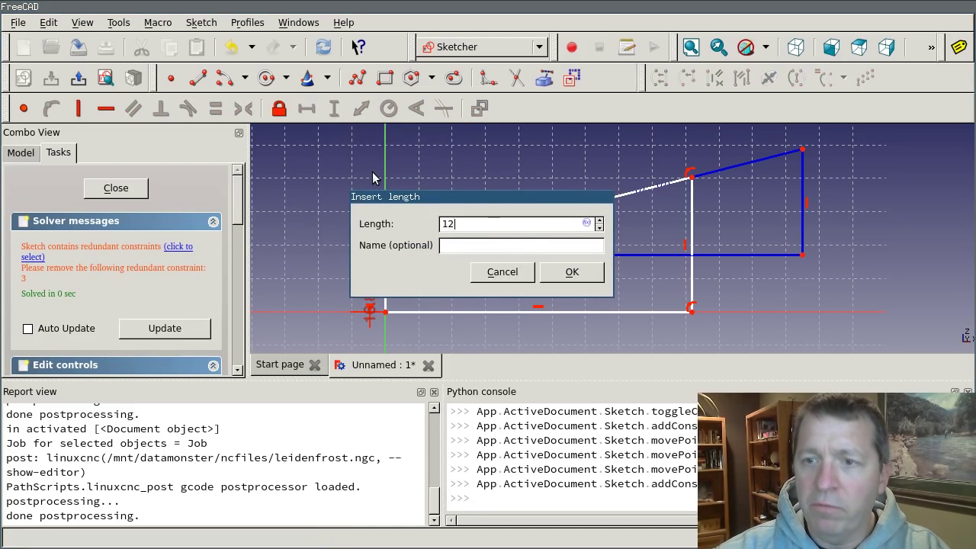
pyautogui.write('.7 mm')
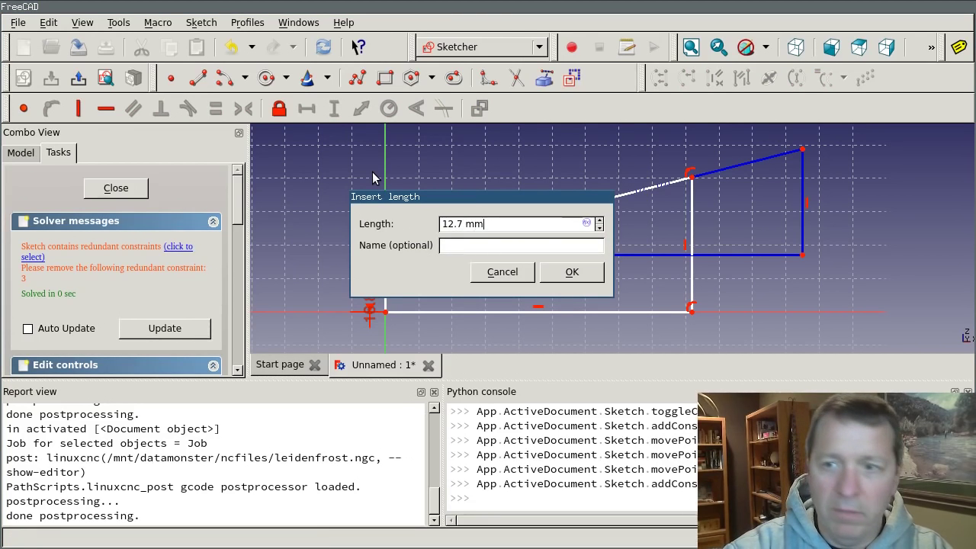
pyautogui.press('Return')
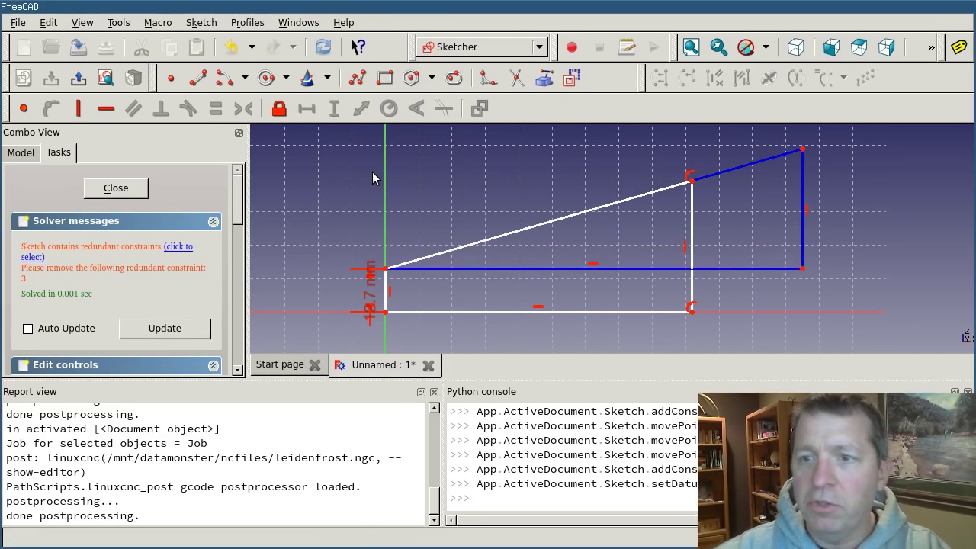
pyautogui.click(623, 311)
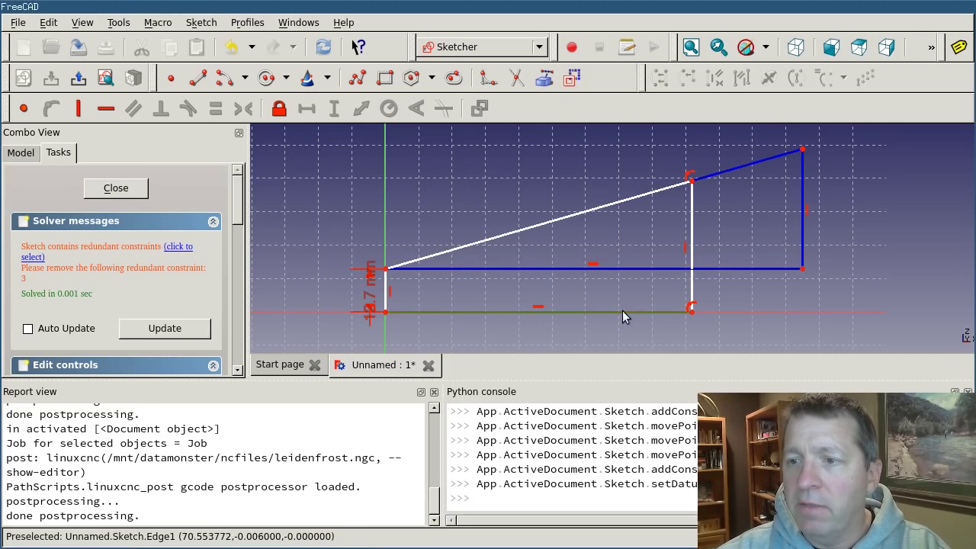
pyautogui.click(306, 108)
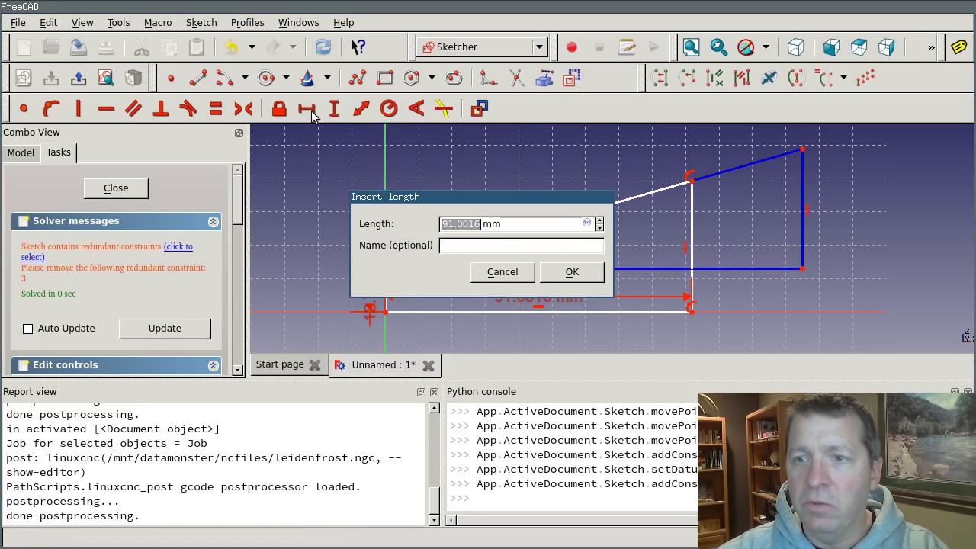
pyautogui.write('100')
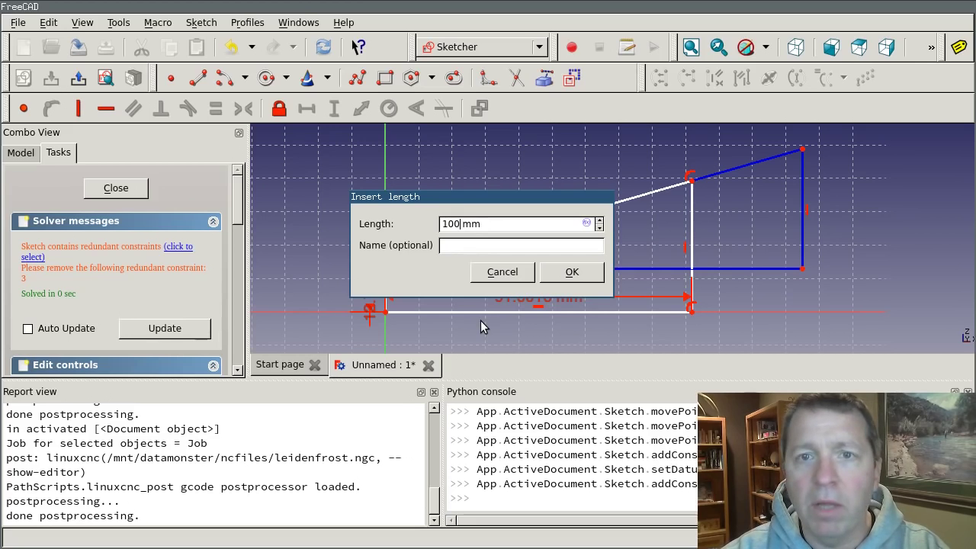
pyautogui.press('Return')
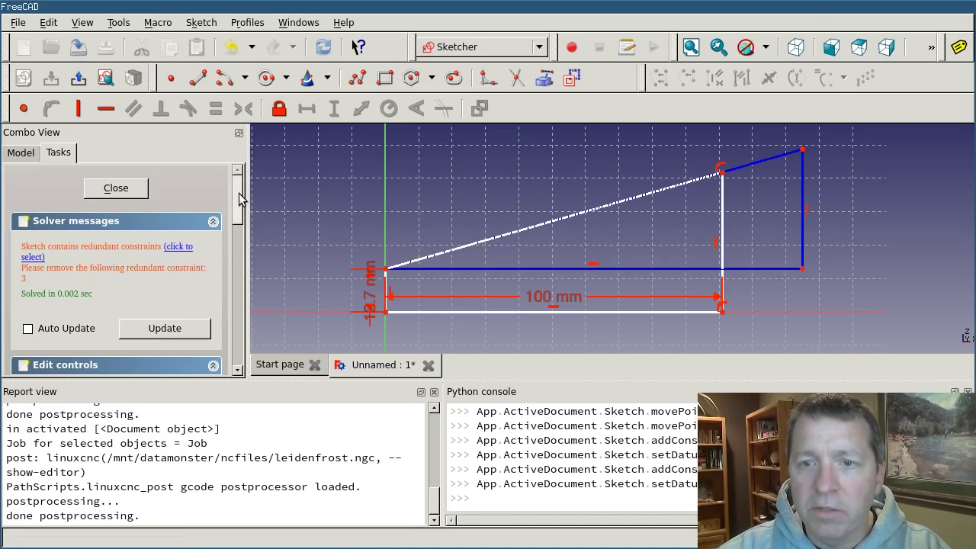
# - Find Constraint3 in the constraints list and delete that horizontal constraint on the bottom edge
pyautogui.moveTo(239, 196); pyautogui.dragTo(239, 219)
pyautogui.scroll(-5, 126, 288)
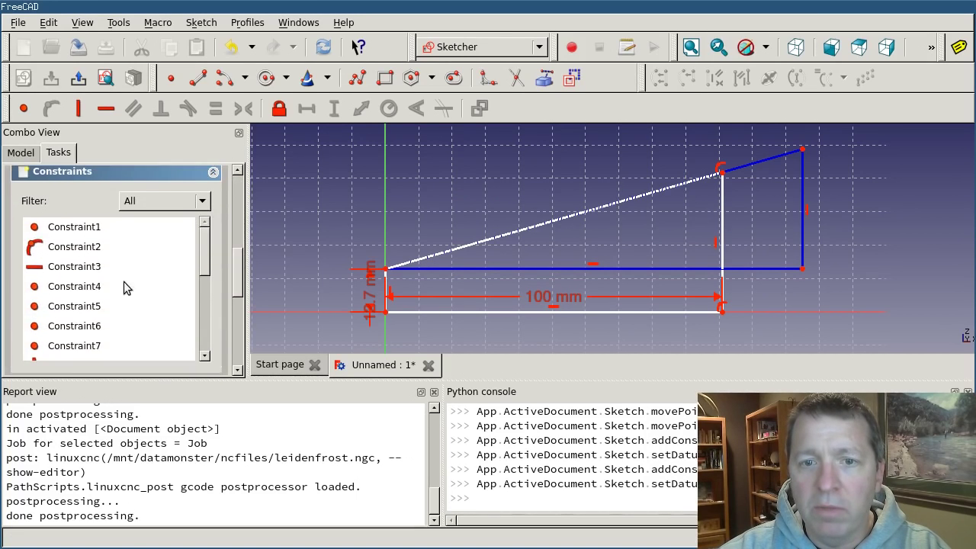
pyautogui.click(84, 271)
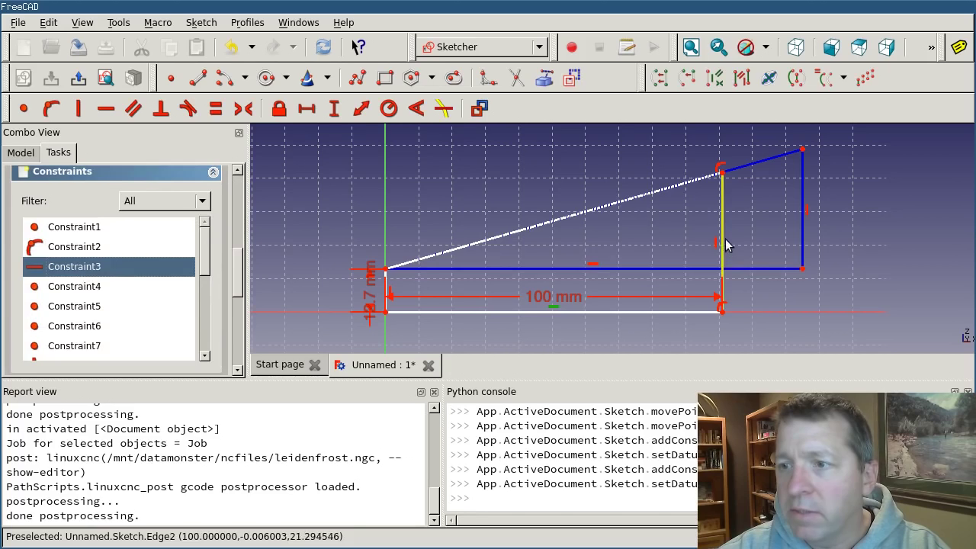
pyautogui.click(564, 302)
pyautogui.click(565, 340)
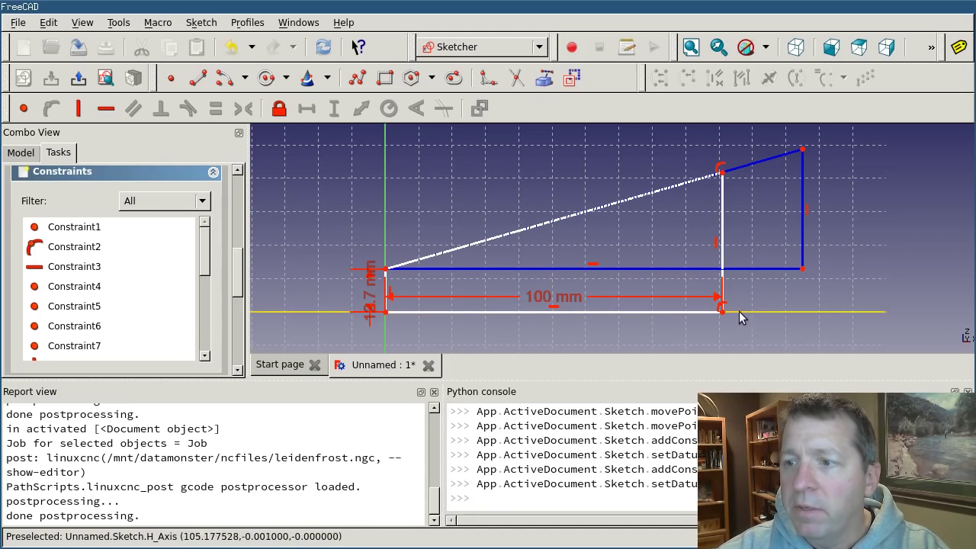
pyautogui.click(556, 308)
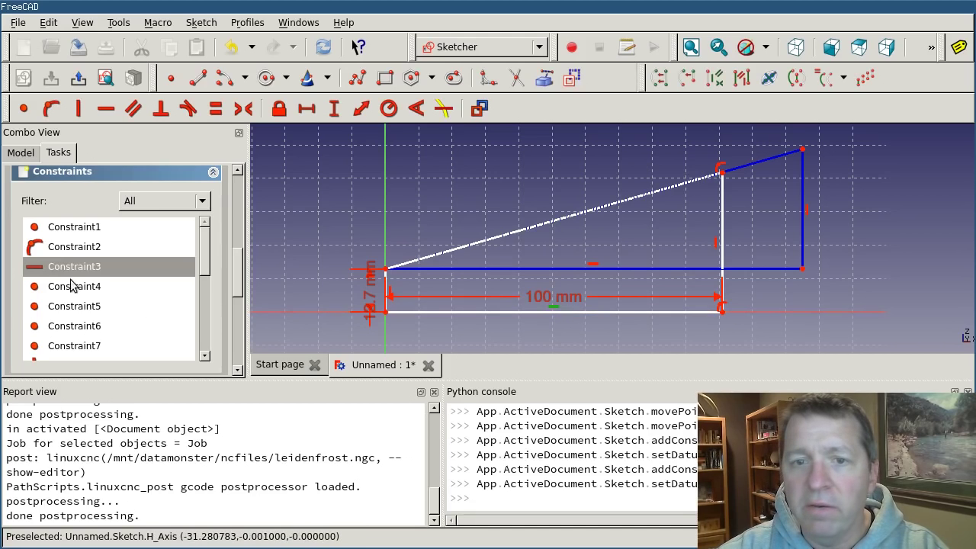
pyautogui.press('Delete')
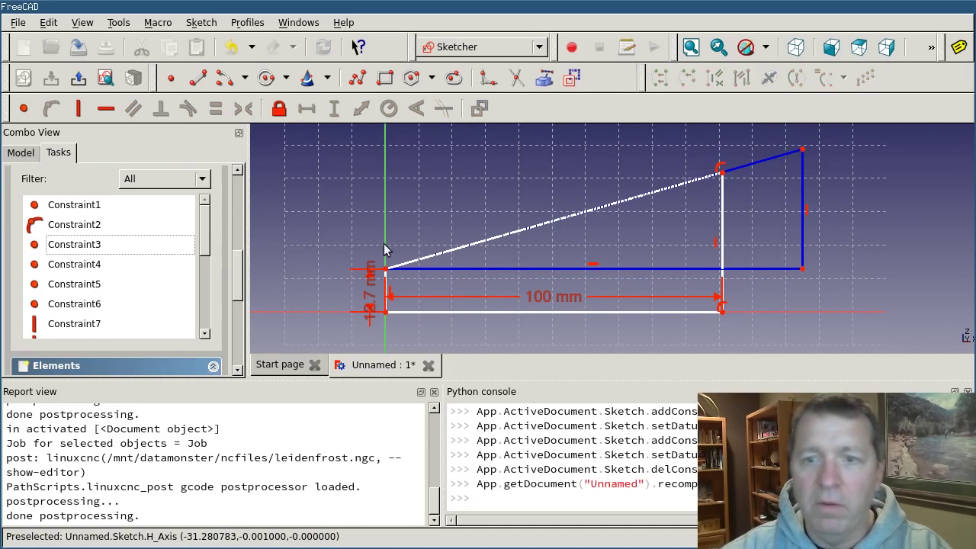
pyautogui.scroll(4, 133, 238)
pyautogui.scroll(3, 134, 238)
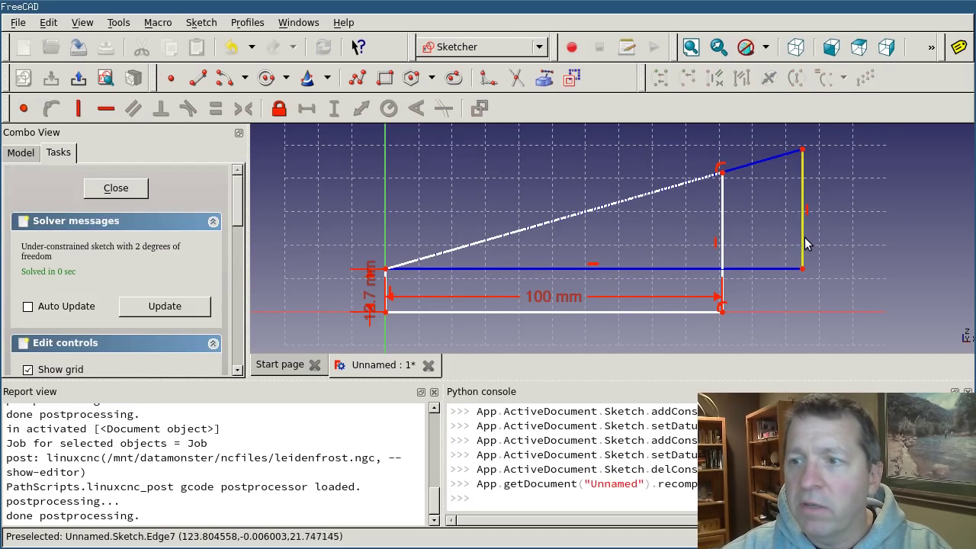
# - Drag the ramp's sloped top edge downward so its right corner sits closer to the base
pyautogui.moveTo(805, 237); pyautogui.dragTo(804, 235)
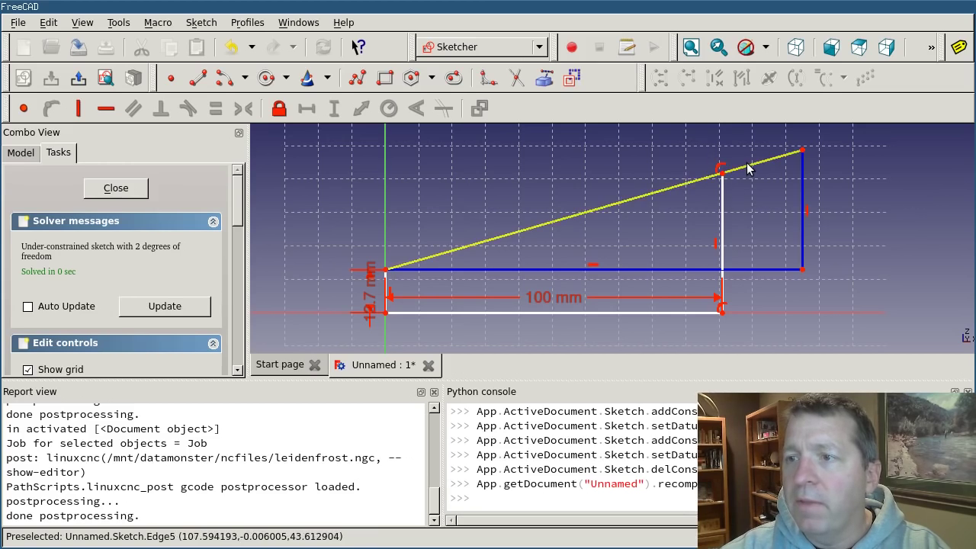
pyautogui.moveTo(750, 168)
pyautogui.mouseDown()
pyautogui.moveTo(751, 183)
pyautogui.moveTo(761, 181)
pyautogui.moveTo(747, 172)
pyautogui.mouseUp()
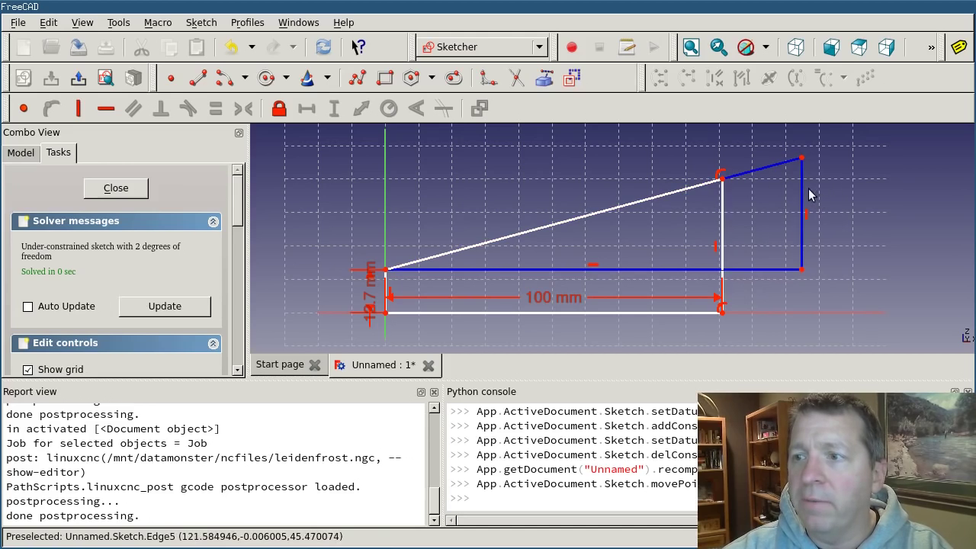
# - Give the right vertical edge a 25.4 mm vertical distance constraint
pyautogui.click(801, 214)
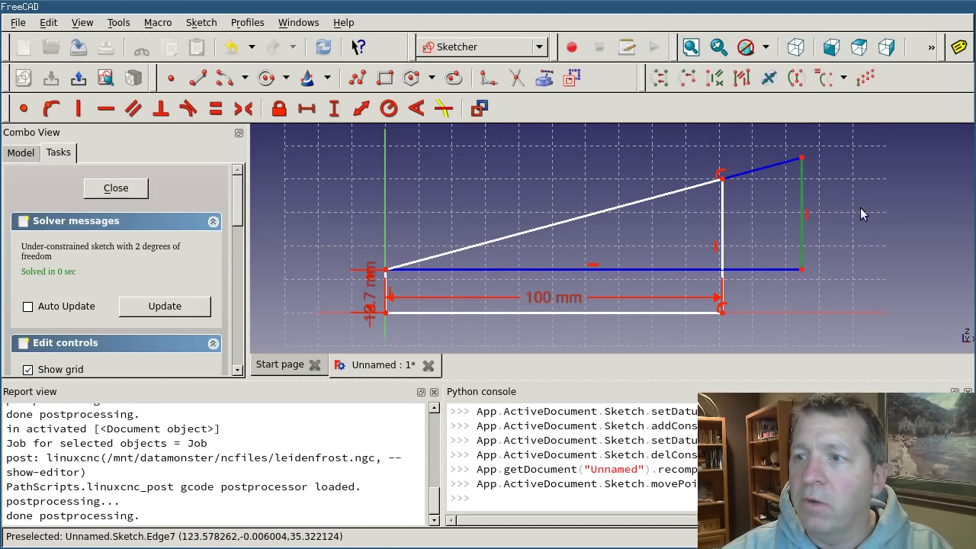
pyautogui.click(334, 109)
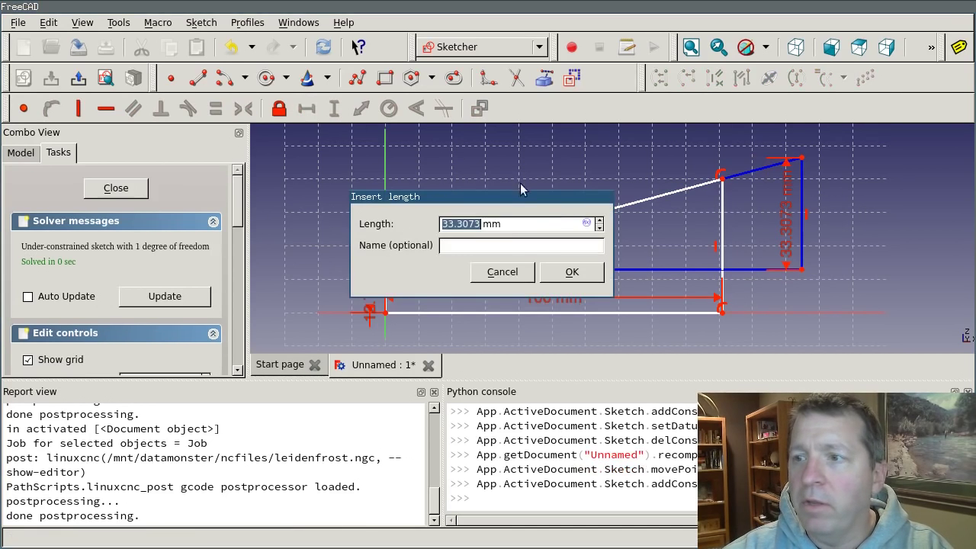
pyautogui.tripleClick(551, 224)
pyautogui.write('25.4')
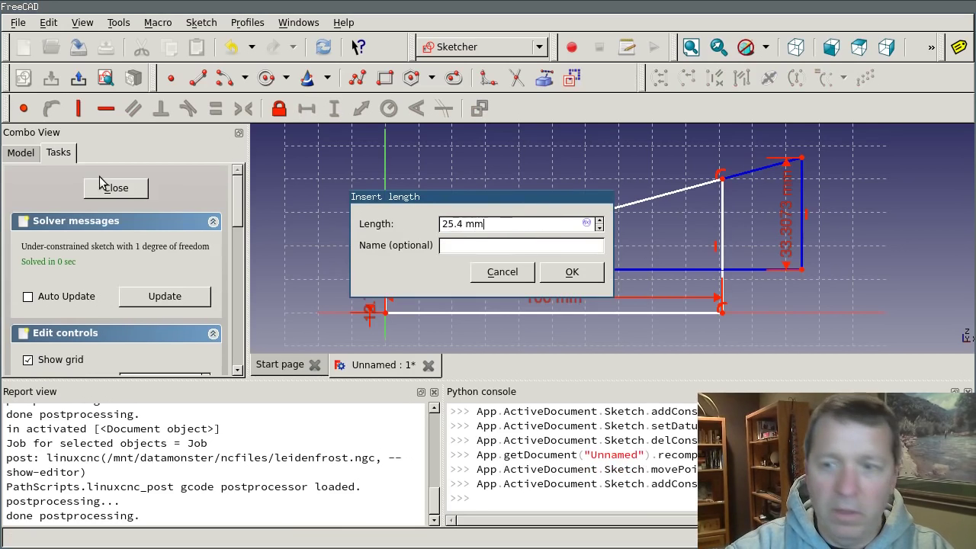
pyautogui.press('Return')
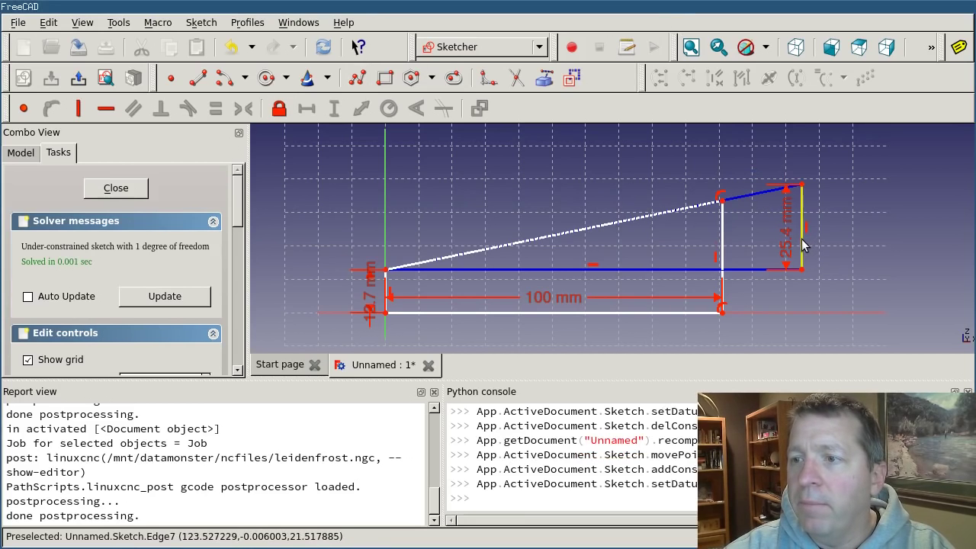
pyautogui.moveTo(803, 244); pyautogui.dragTo(779, 233)
# - Constrain the horizontal length to 5 in (127 mm) and move both dimensions clear of the sketch
pyautogui.click(675, 268)
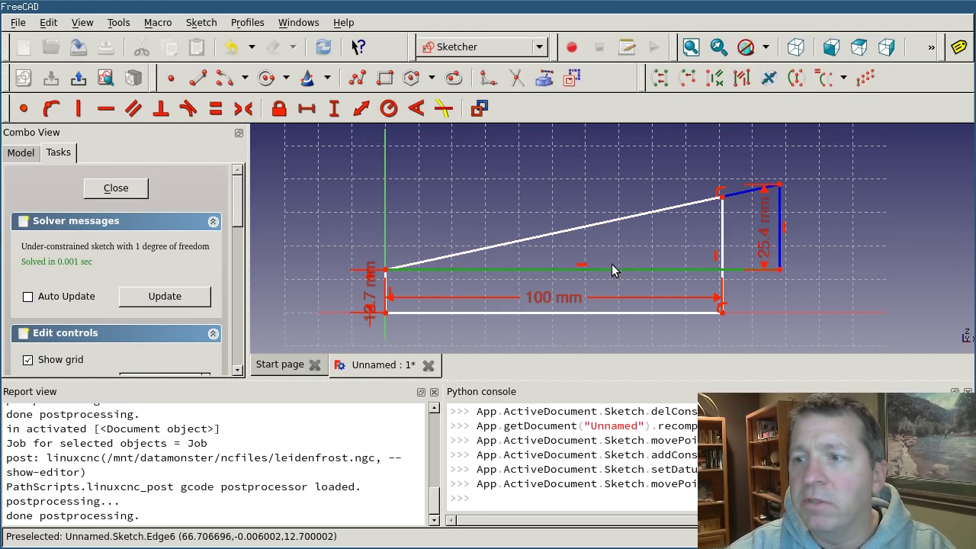
pyautogui.click(306, 109)
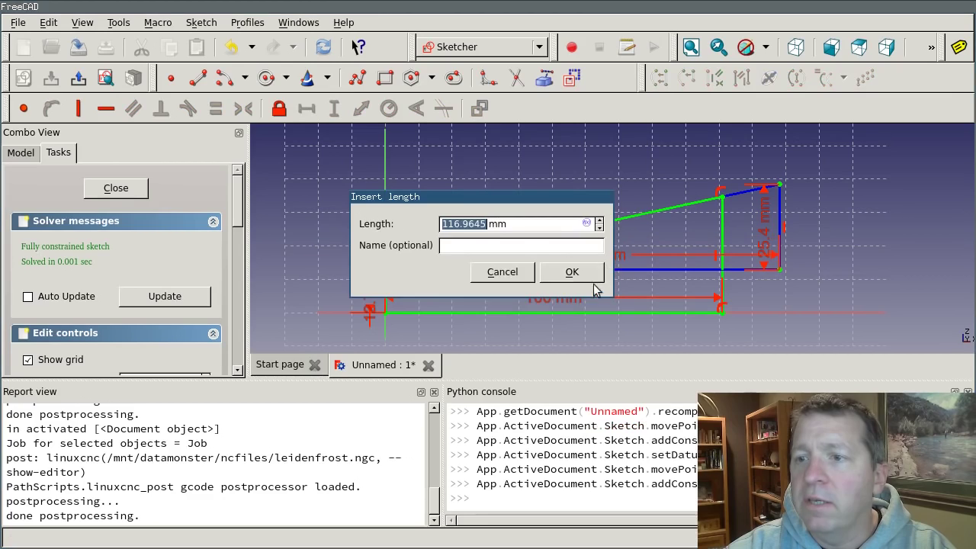
pyautogui.moveTo(543, 219); pyautogui.dragTo(221, 196)
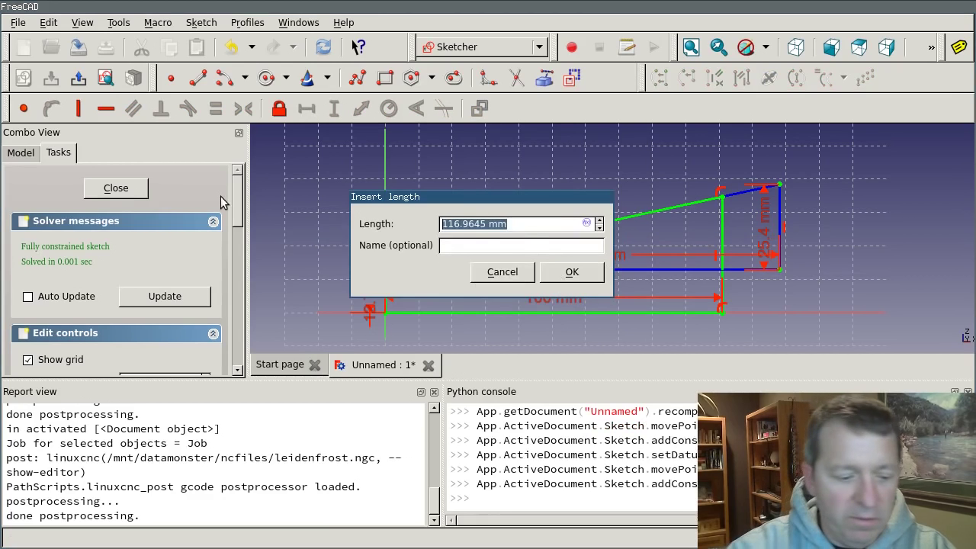
pyautogui.write('5')
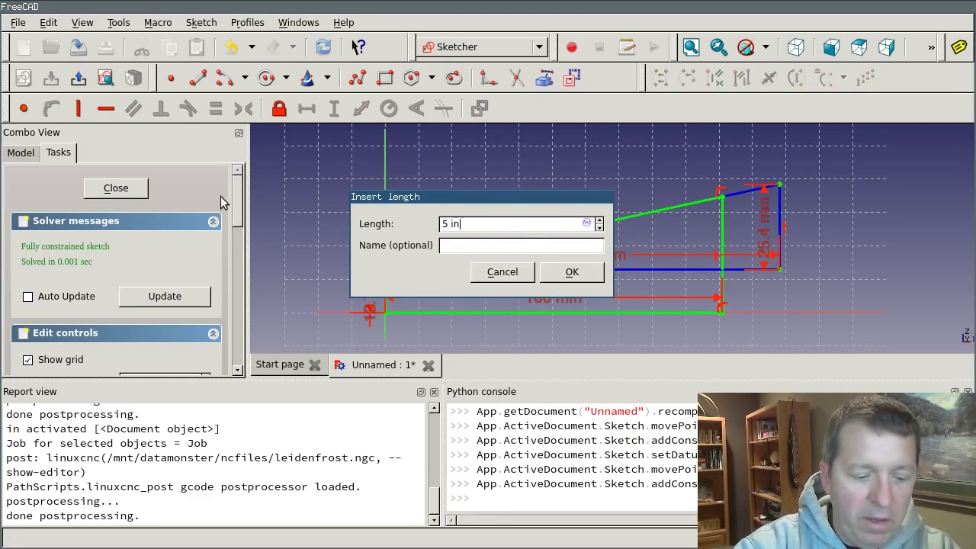
pyautogui.press('Return')
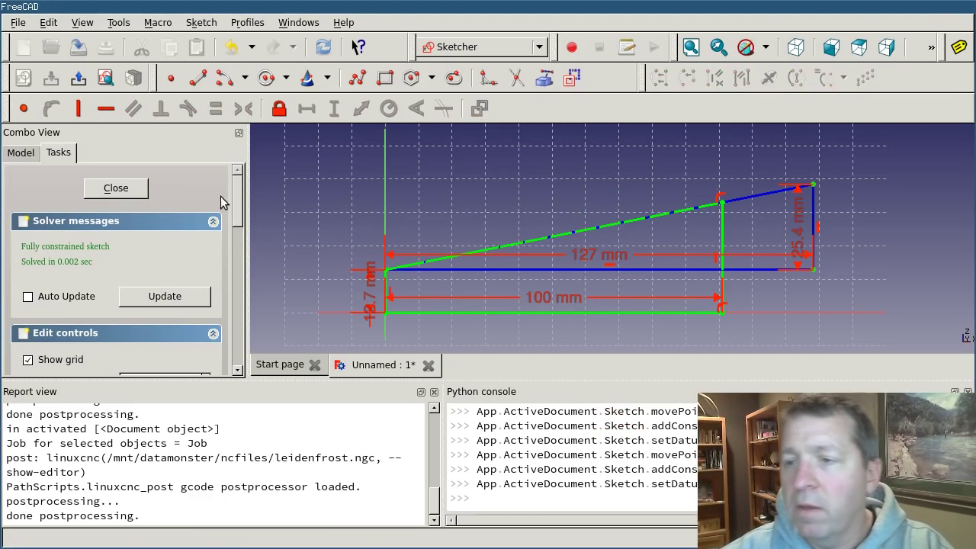
pyautogui.moveTo(610, 257)
pyautogui.mouseDown()
pyautogui.moveTo(629, 302)
pyautogui.moveTo(679, 323)
pyautogui.mouseUp()
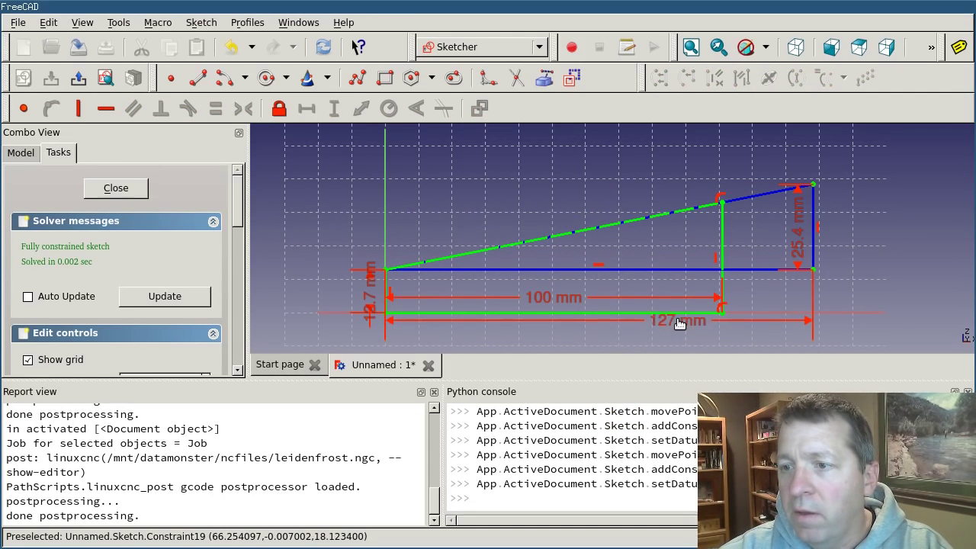
pyautogui.scroll(-3, 789, 285)
pyautogui.scroll(3, 805, 298)
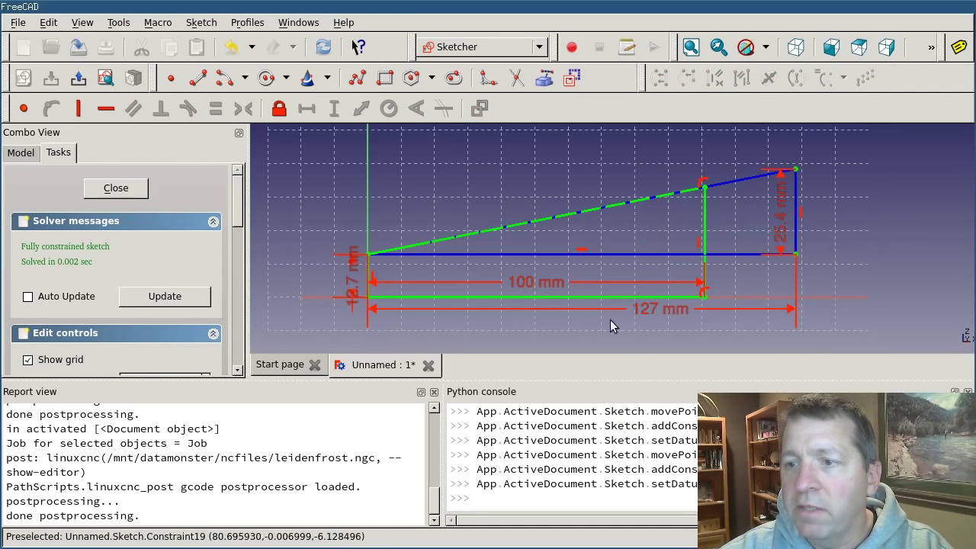
pyautogui.moveTo(648, 309); pyautogui.dragTo(649, 321)
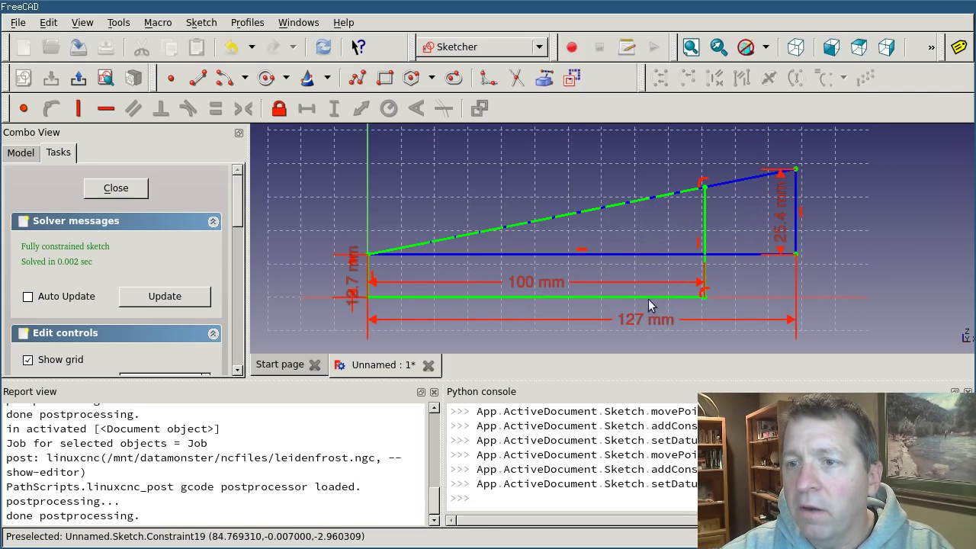
pyautogui.click(580, 210)
pyautogui.moveTo(788, 207); pyautogui.dragTo(851, 219)
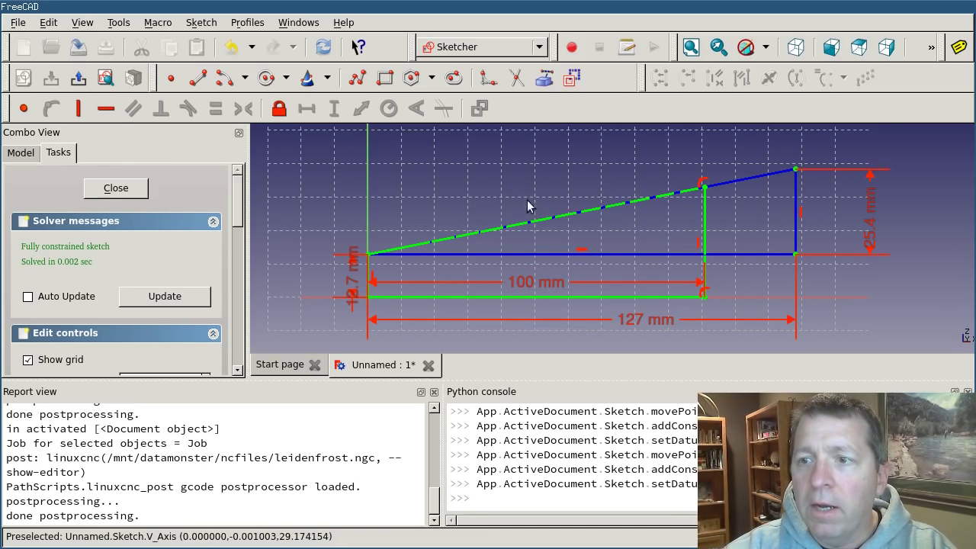
# - Close the ramp sketch and check it from the top and front views
pyautogui.click(115, 189)
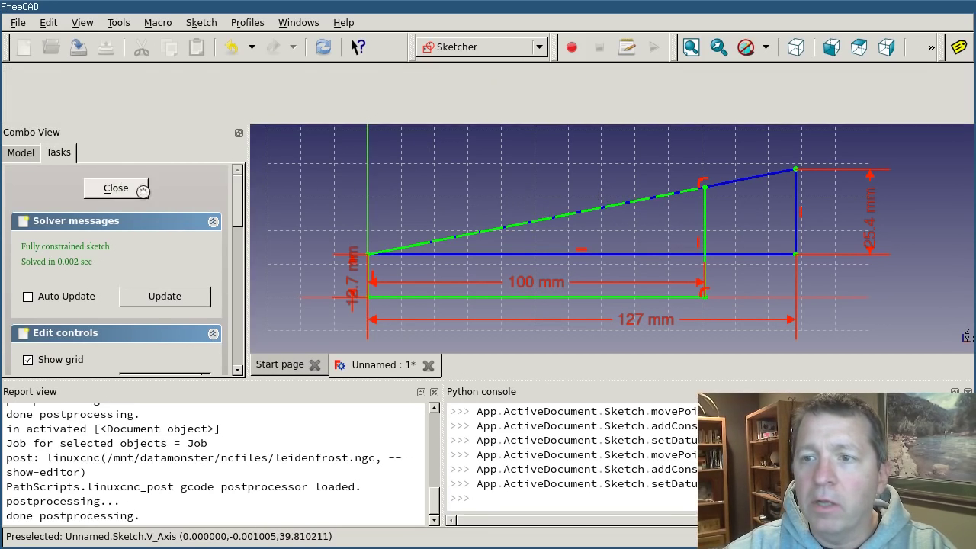
pyautogui.click(860, 48)
pyautogui.click(831, 48)
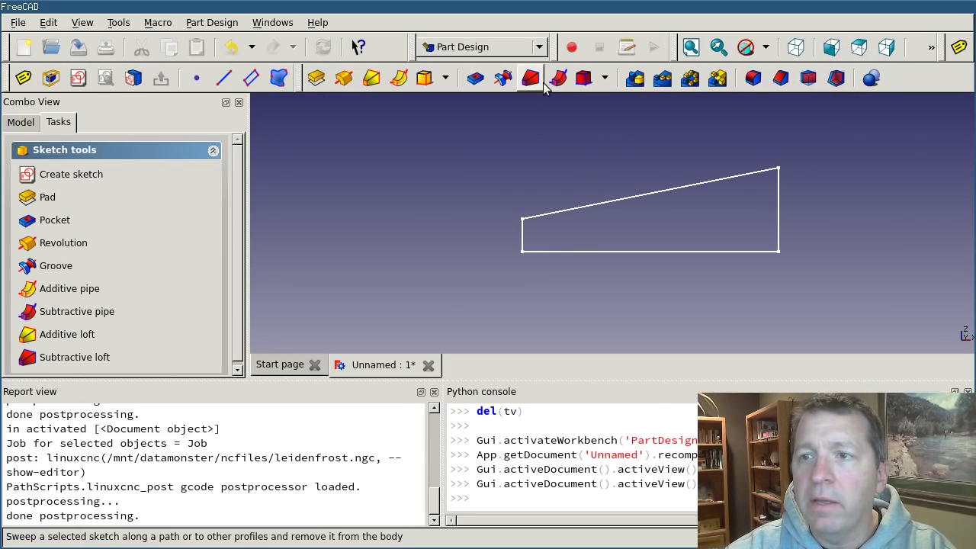
# - Pad the ramp sketch 40 mm into a solid wedge, checking its sloped top while orbiting
pyautogui.click(311, 87)
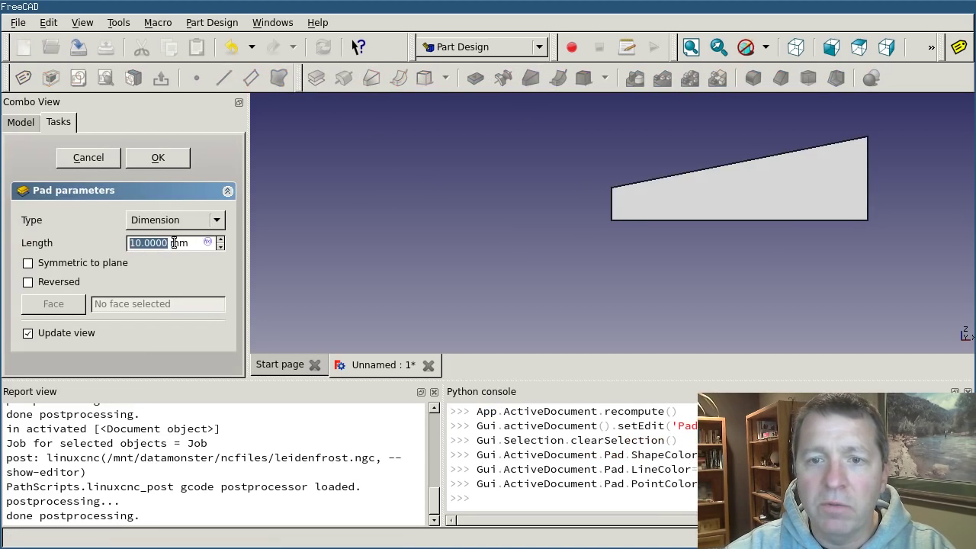
pyautogui.write('40')
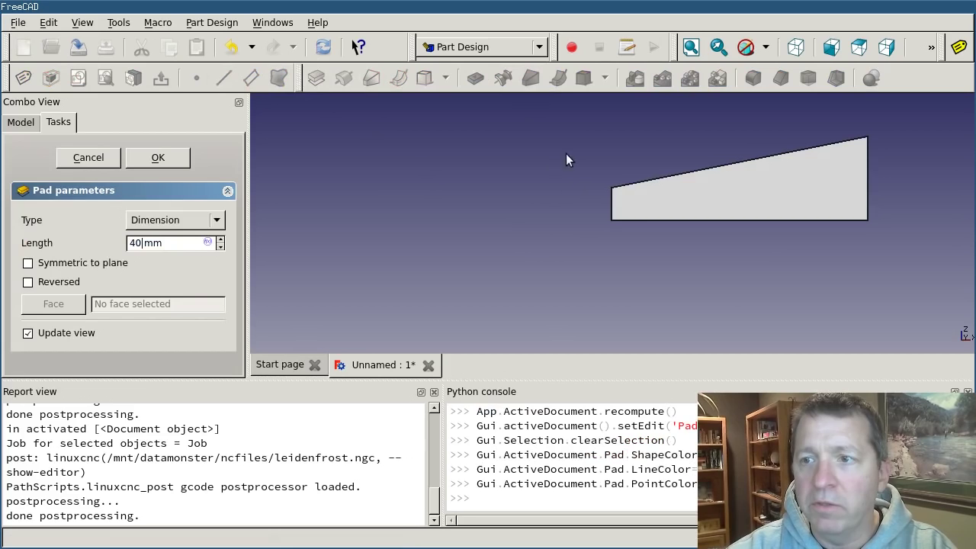
pyautogui.moveTo(623, 166)
pyautogui.mouseDown(button='middle')
pyautogui.moveTo(647, 183)
pyautogui.moveTo(542, 218)
pyautogui.moveTo(630, 226)
pyautogui.mouseUp(button='middle')
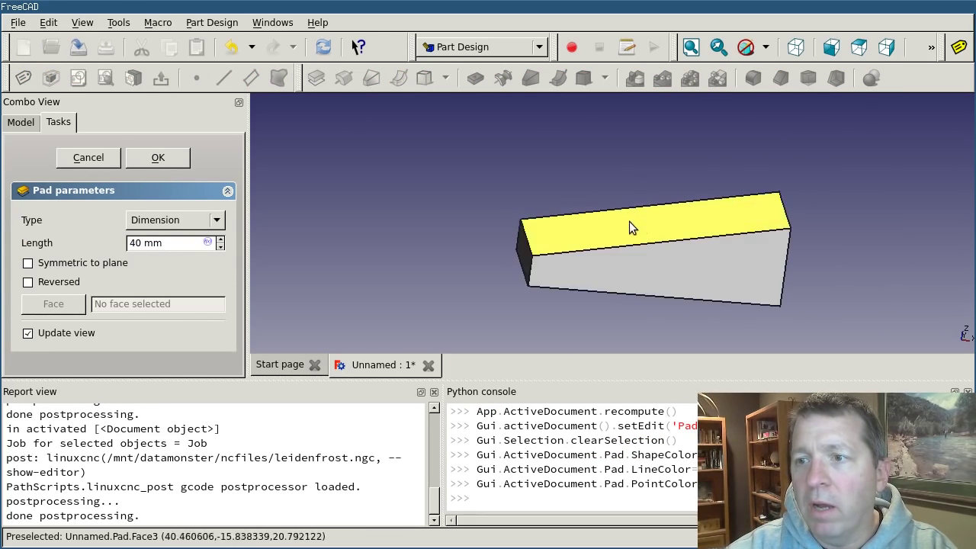
pyautogui.moveTo(810, 269); pyautogui.dragTo(712, 212, button='middle')
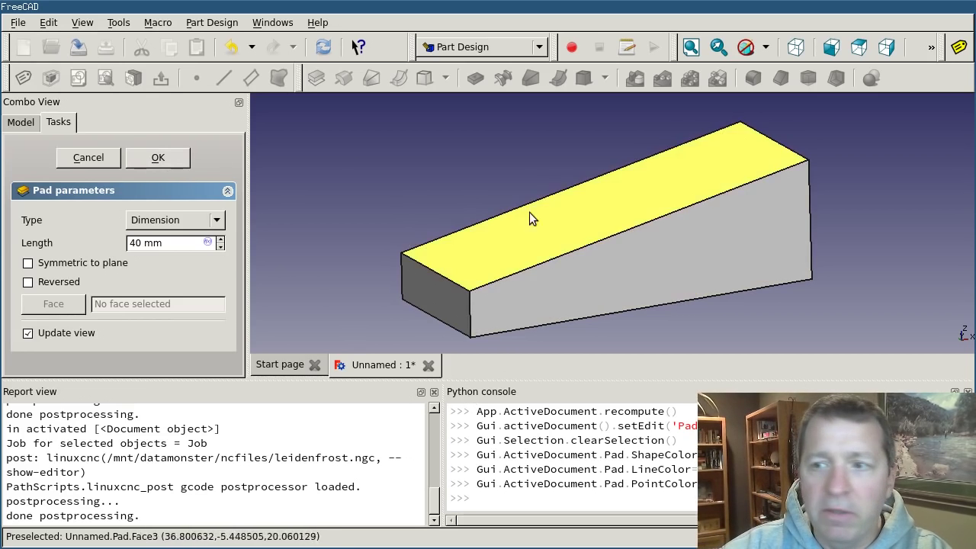
pyautogui.press('1')
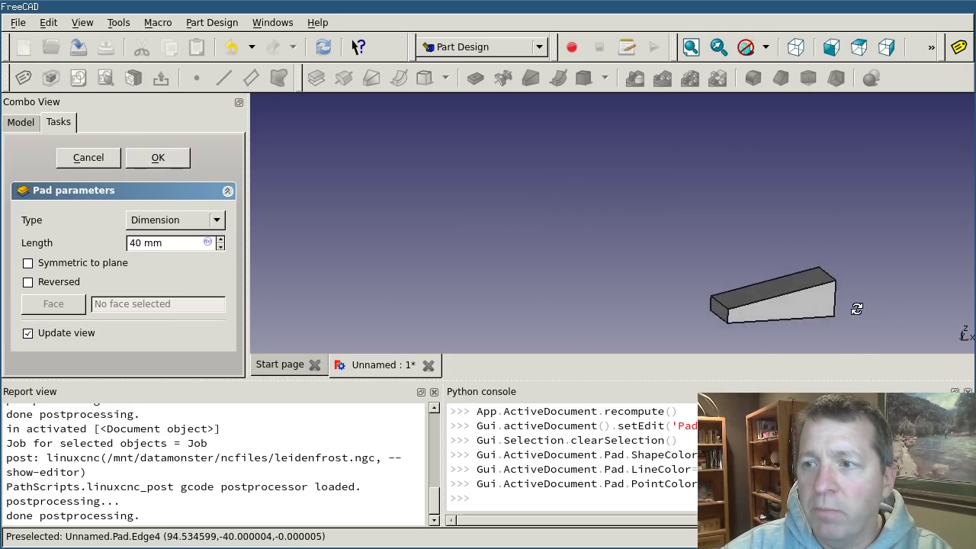
pyautogui.moveTo(874, 229); pyautogui.dragTo(664, 275, button='middle')
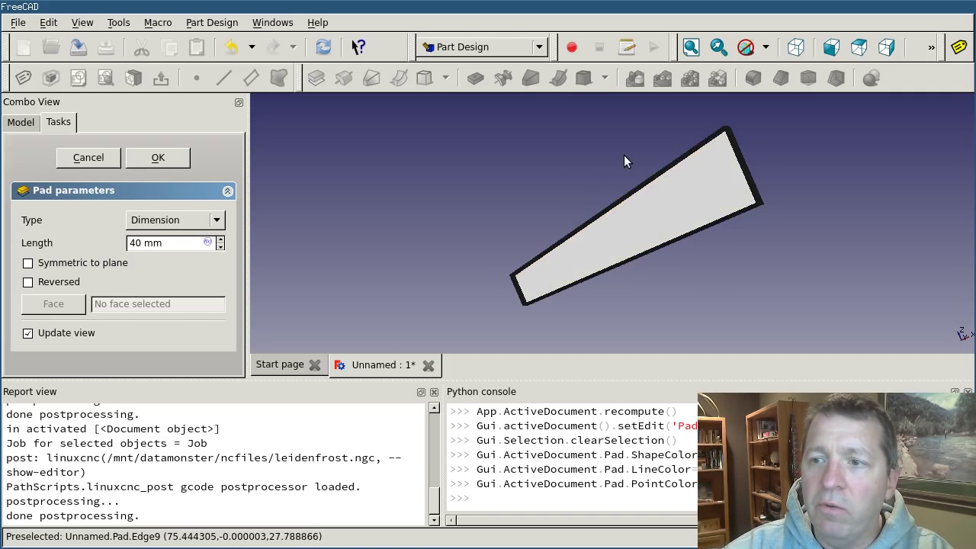
pyautogui.moveTo(624, 161); pyautogui.dragTo(661, 196, button='middle')
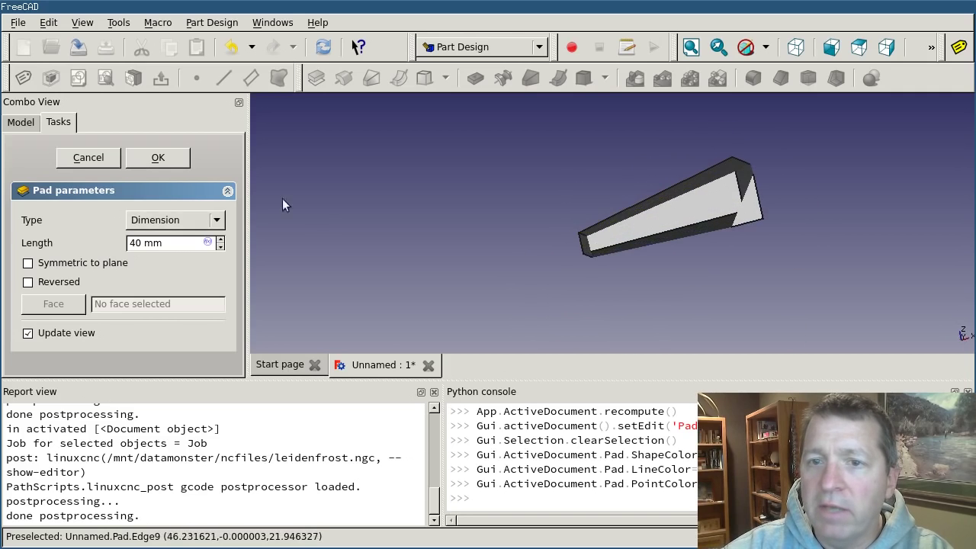
pyautogui.click(158, 157)
# - Orbit and zoom around the finished wedge to inspect it
pyautogui.moveTo(510, 196); pyautogui.dragTo(665, 229, button='middle')
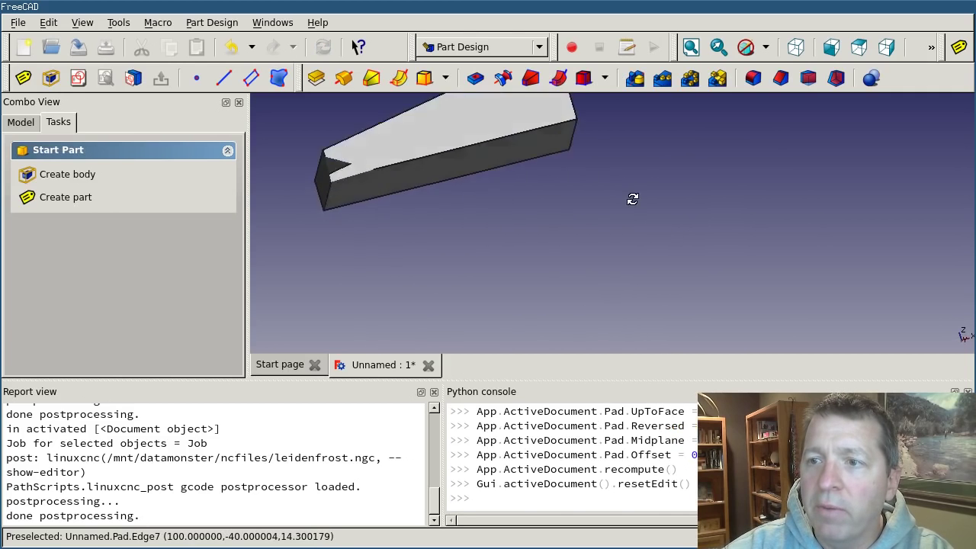
pyautogui.moveTo(632, 199); pyautogui.dragTo(491, 180, button='middle')
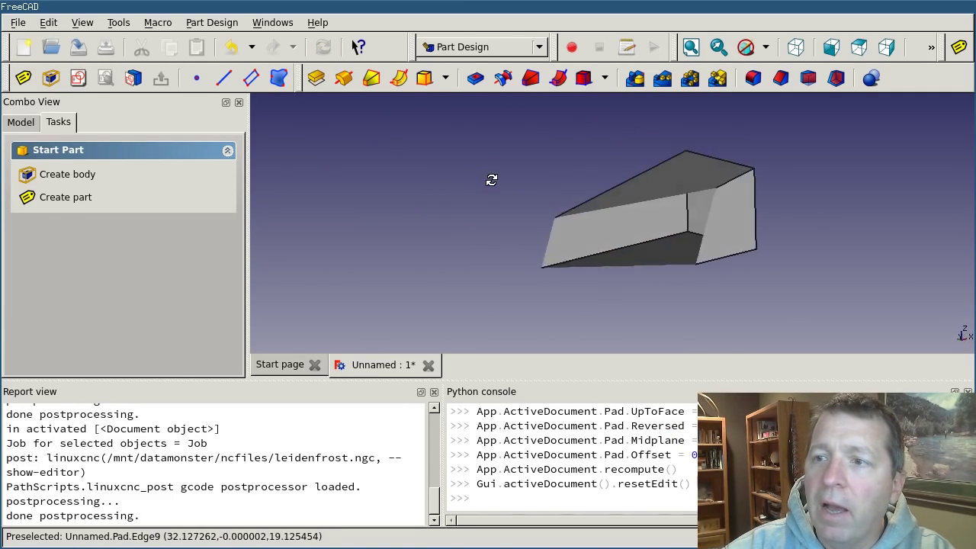
pyautogui.scroll(2, 486, 181)
pyautogui.scroll(-5, 576, 225)
pyautogui.scroll(4, 537, 229)
pyautogui.scroll(-3, 509, 216)
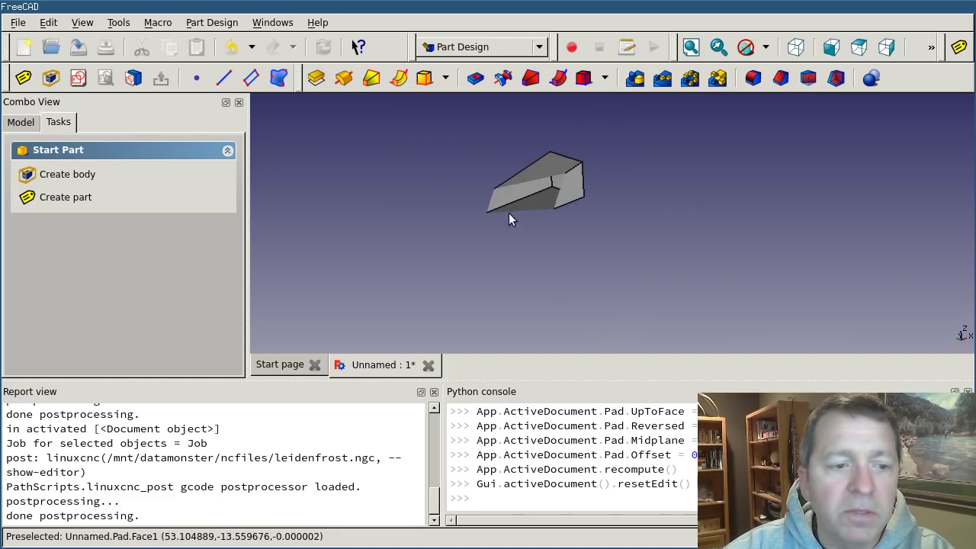
# - Expand Body and Pad in the model tree and open the ramp Sketch for editing
pyautogui.click(21, 122)
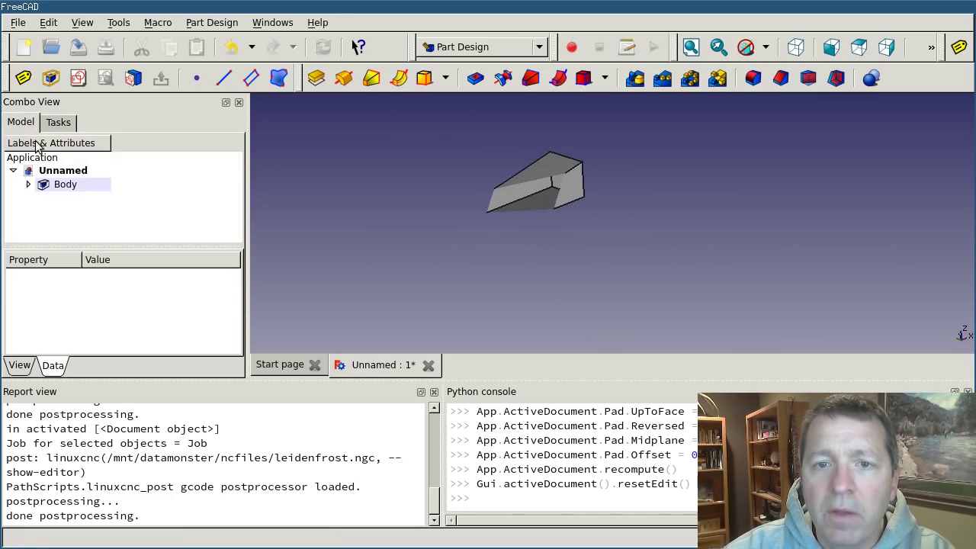
pyautogui.click(27, 185)
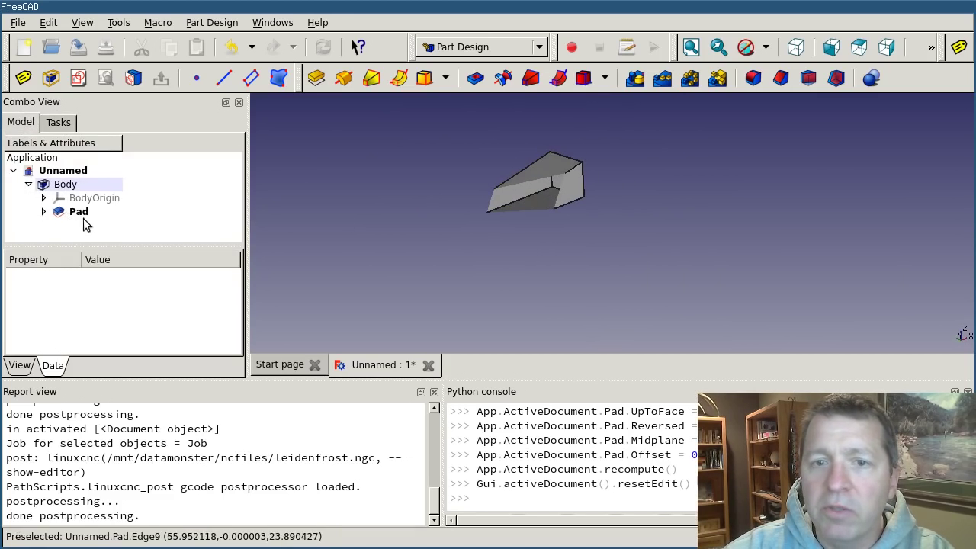
pyautogui.click(78, 212)
pyautogui.click(43, 212)
pyautogui.doubleClick(92, 225)
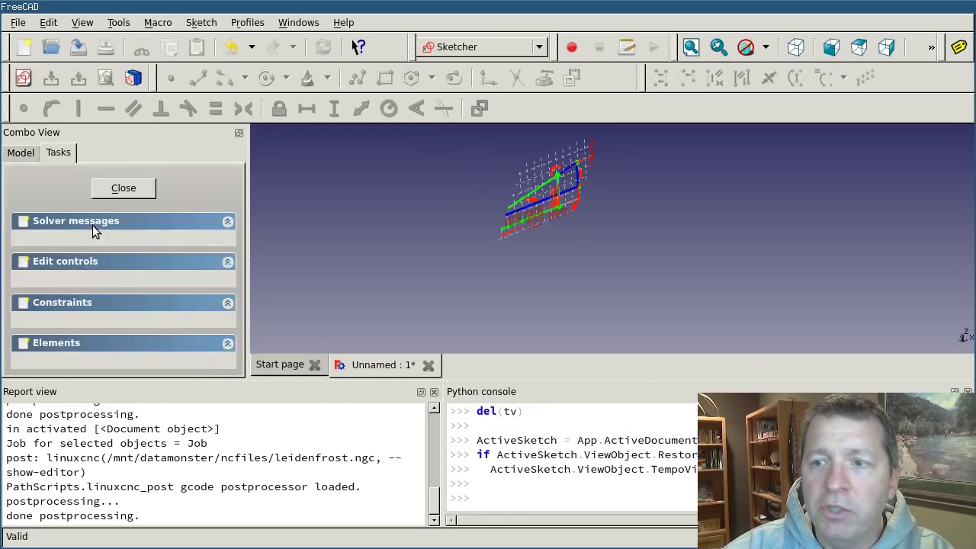
pyautogui.scroll(5, 499, 172)
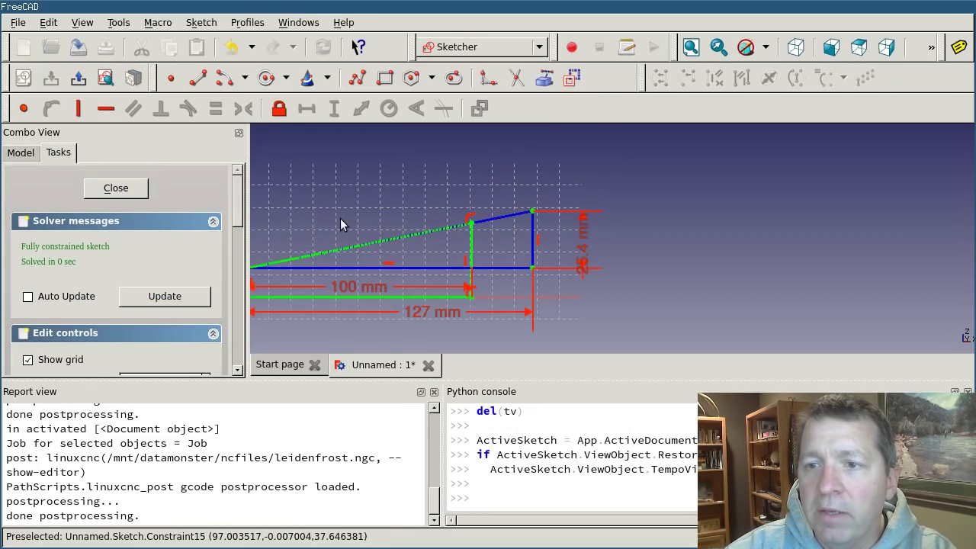
pyautogui.scroll(-2, 268, 222)
pyautogui.scroll(4, 286, 219)
pyautogui.scroll(-4, 395, 216)
pyautogui.scroll(2, 304, 243)
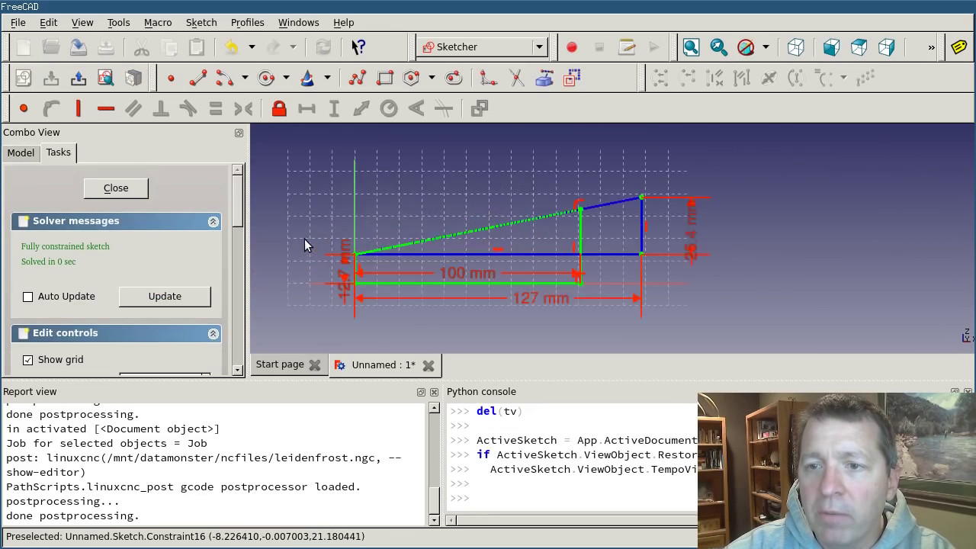
pyautogui.scroll(2, 305, 239)
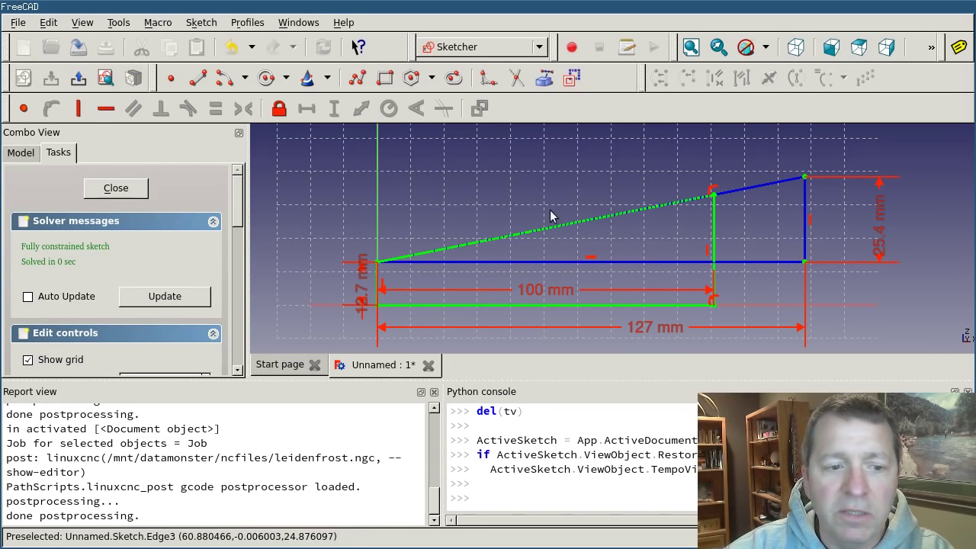
# - Change the 25.4 mm height constraint to 50.8 mm and close the sketch
pyautogui.doubleClick(880, 233)
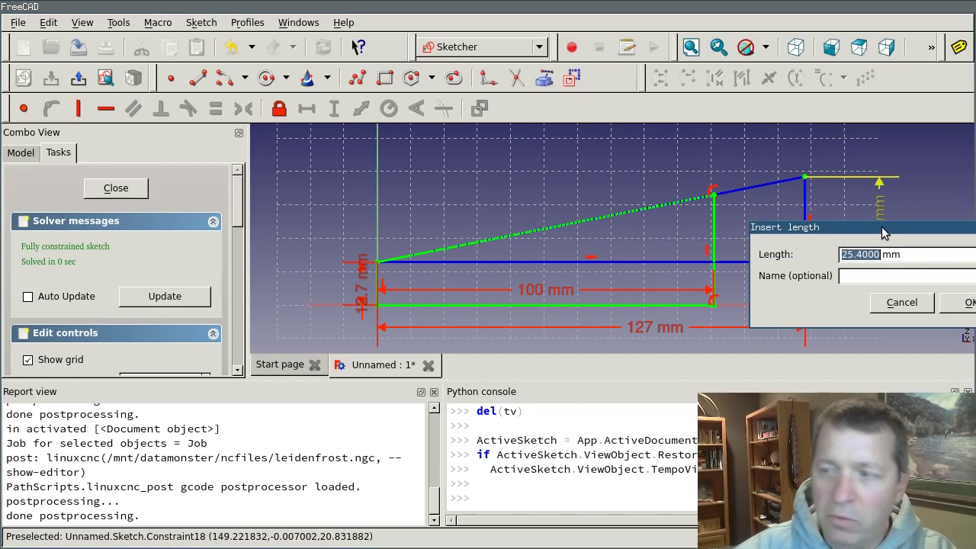
pyautogui.write('50.')
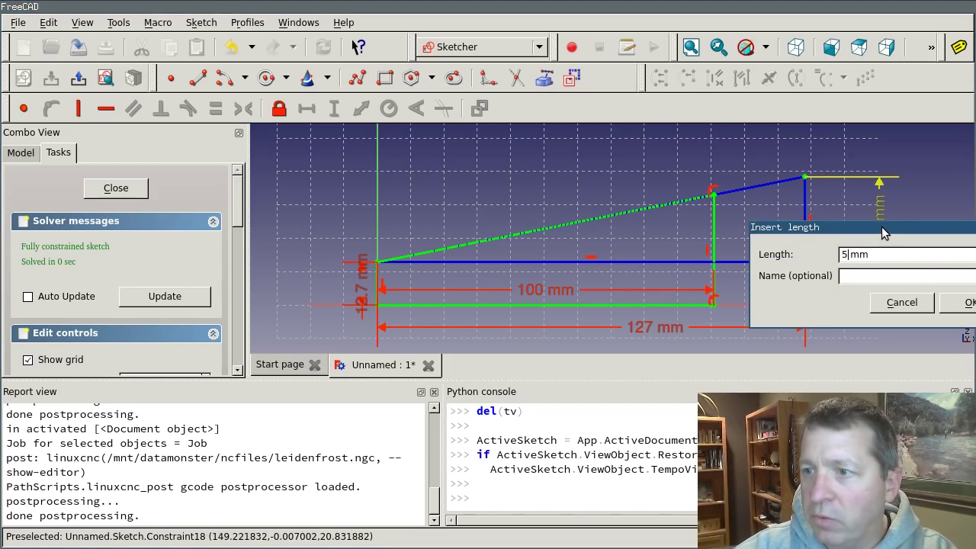
pyautogui.write('8')
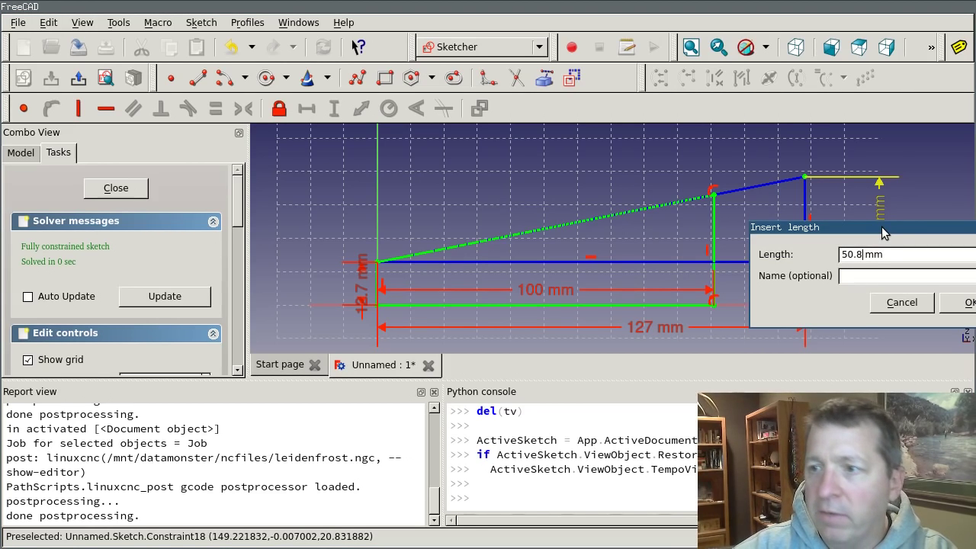
pyautogui.press('Return')
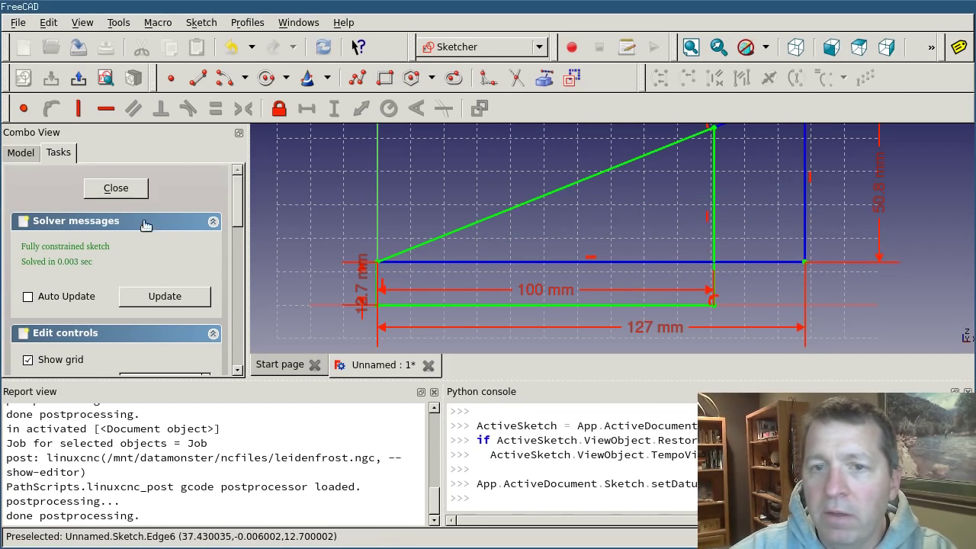
pyautogui.click(124, 189)
# - Fit the steeper ramp in the view, orbit it, and enlarge the console panels
pyautogui.scroll(5, 542, 192)
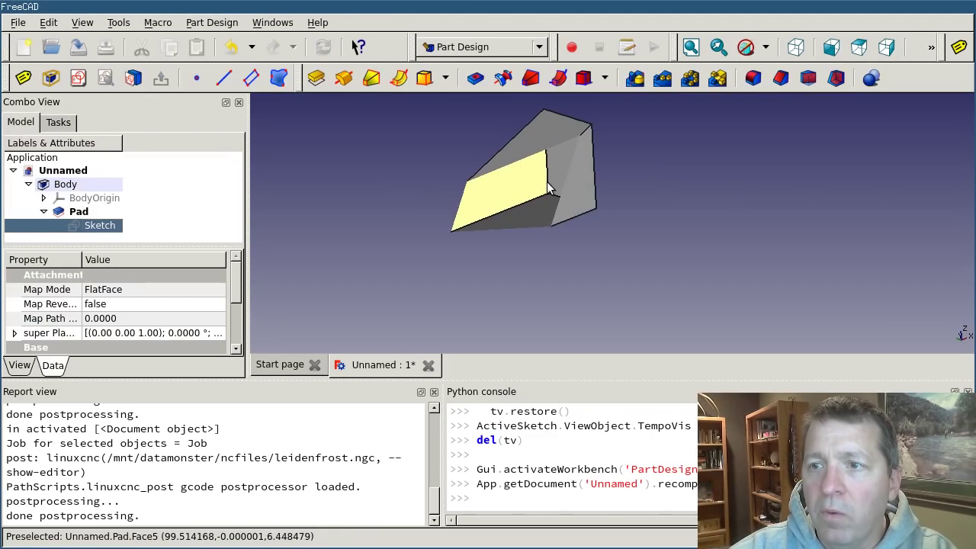
pyautogui.click(691, 46)
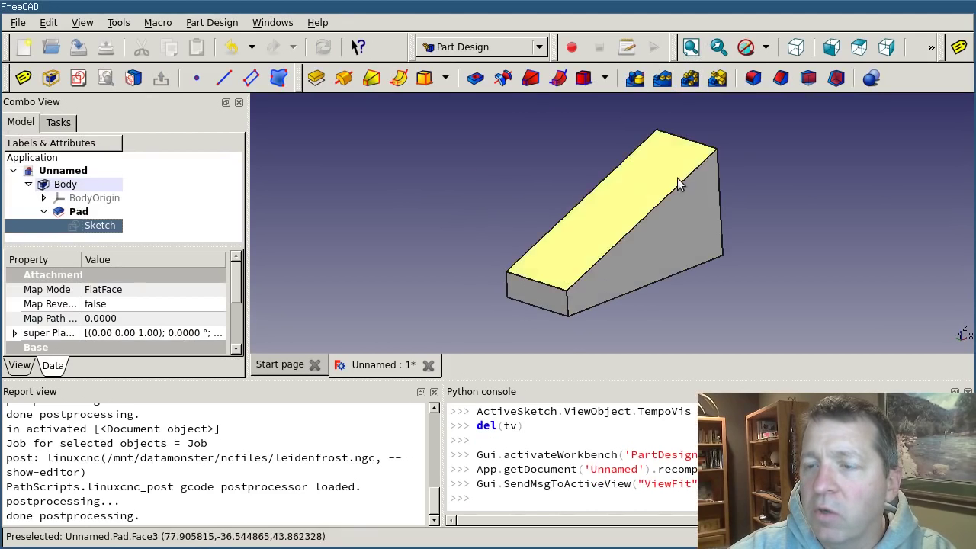
pyautogui.scroll(-2, 704, 196)
pyautogui.scroll(4, 729, 203)
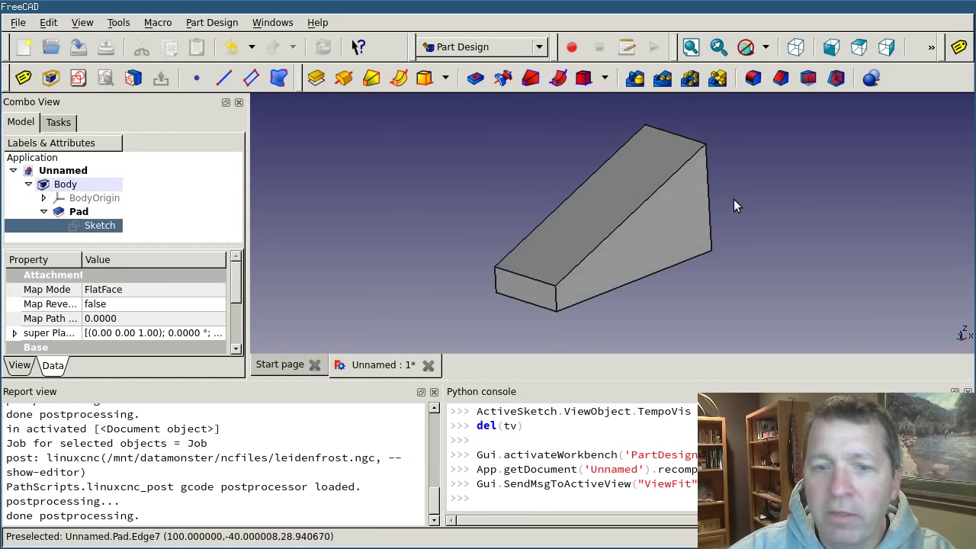
pyautogui.scroll(-3, 526, 220)
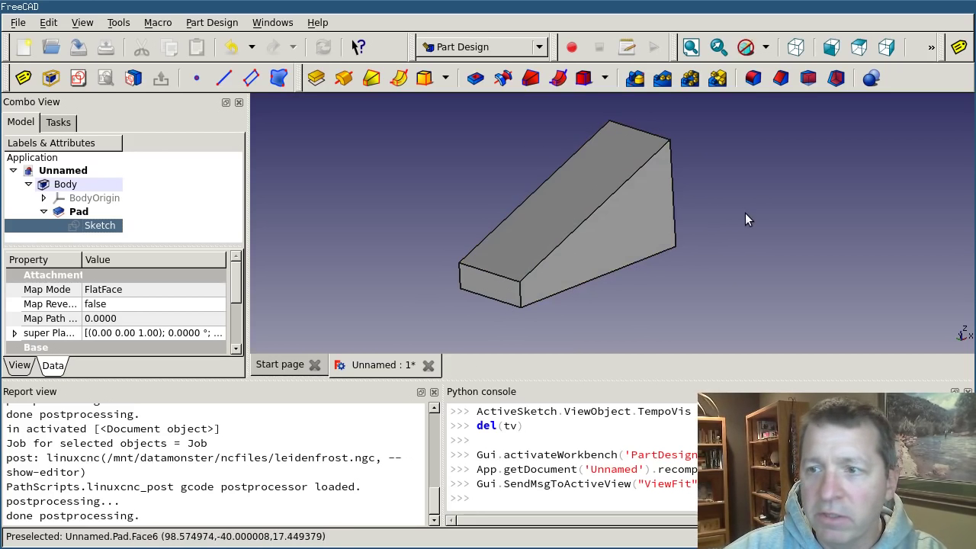
pyautogui.moveTo(742, 214)
pyautogui.mouseDown(button='middle')
pyautogui.moveTo(538, 236)
pyautogui.moveTo(542, 190)
pyautogui.mouseUp(button='middle')
pyautogui.moveTo(488, 169); pyautogui.dragTo(526, 198, button='middle')
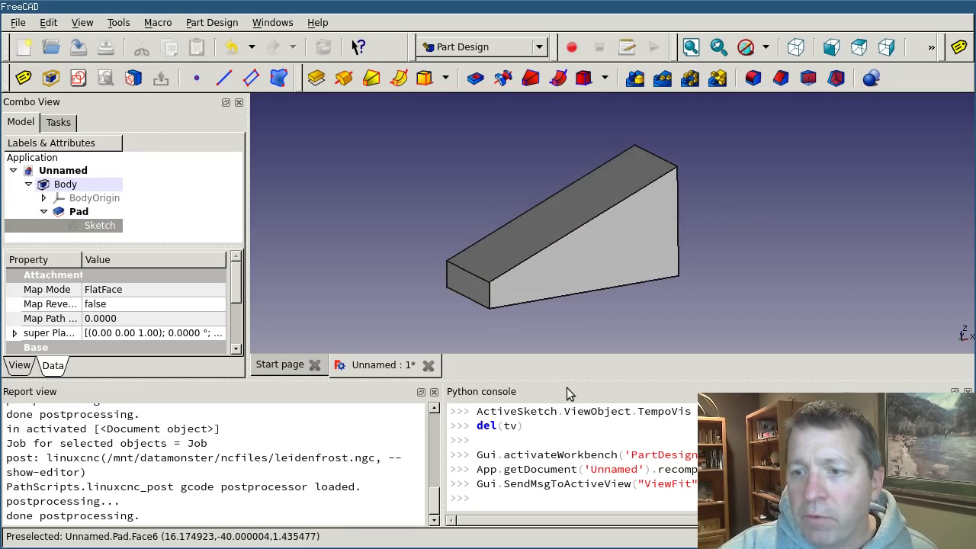
pyautogui.moveTo(575, 378); pyautogui.dragTo(553, 355)
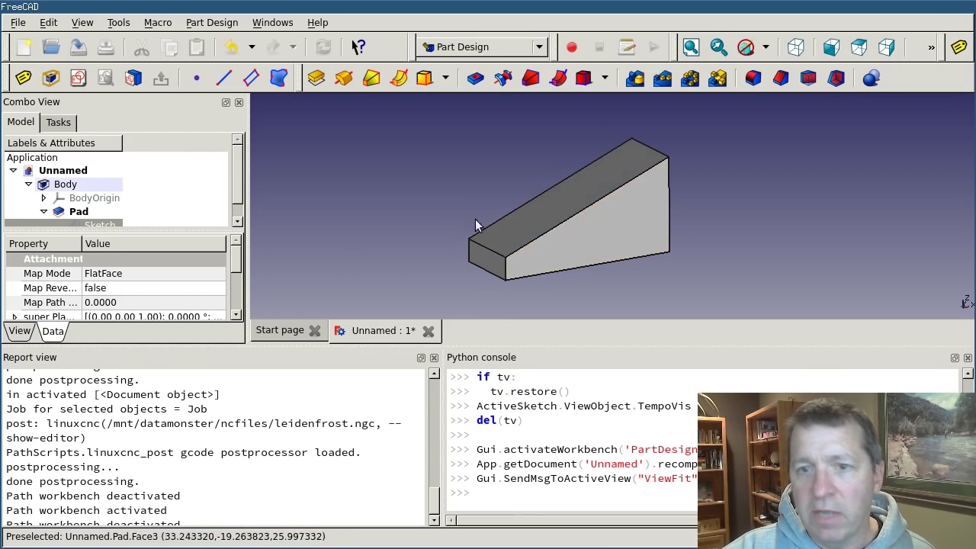
# - Select the ramp's sloped top face and enter sel = Gui.Selection.getSelectionEx in the Python console
pyautogui.click(106, 223)
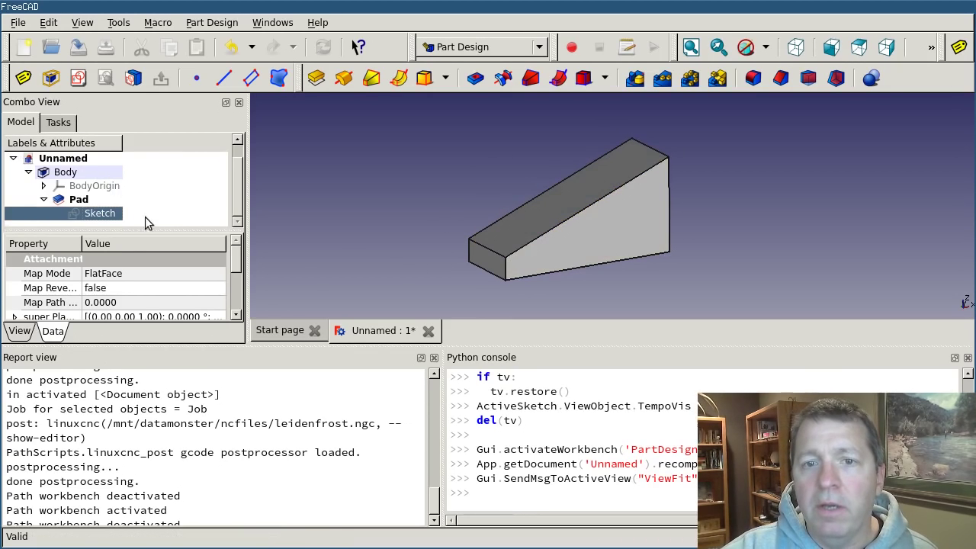
pyautogui.click(571, 206)
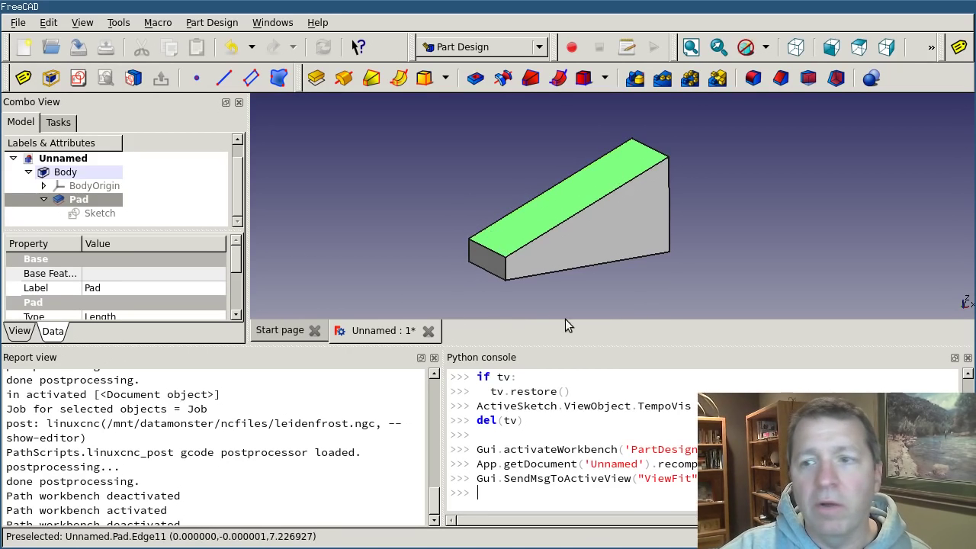
pyautogui.click(510, 497)
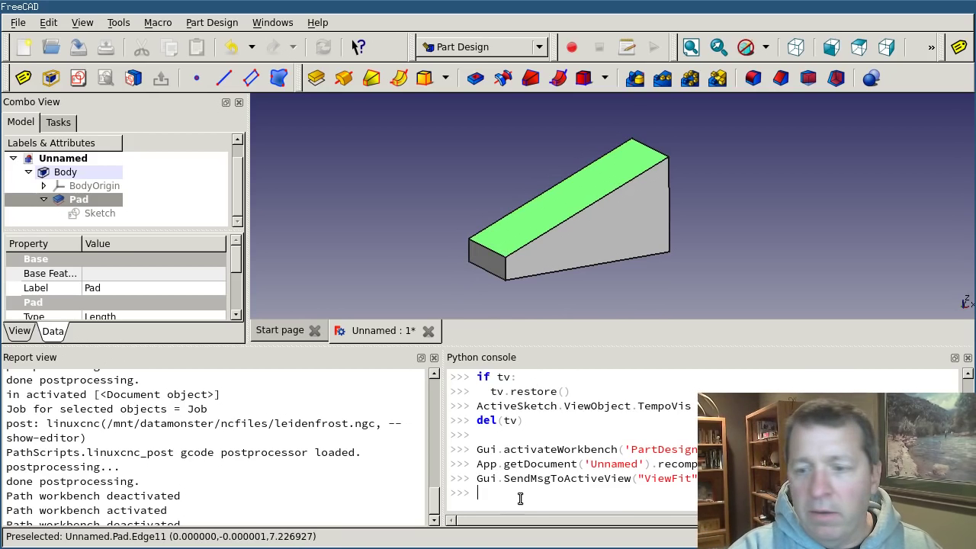
pyautogui.write('sel')
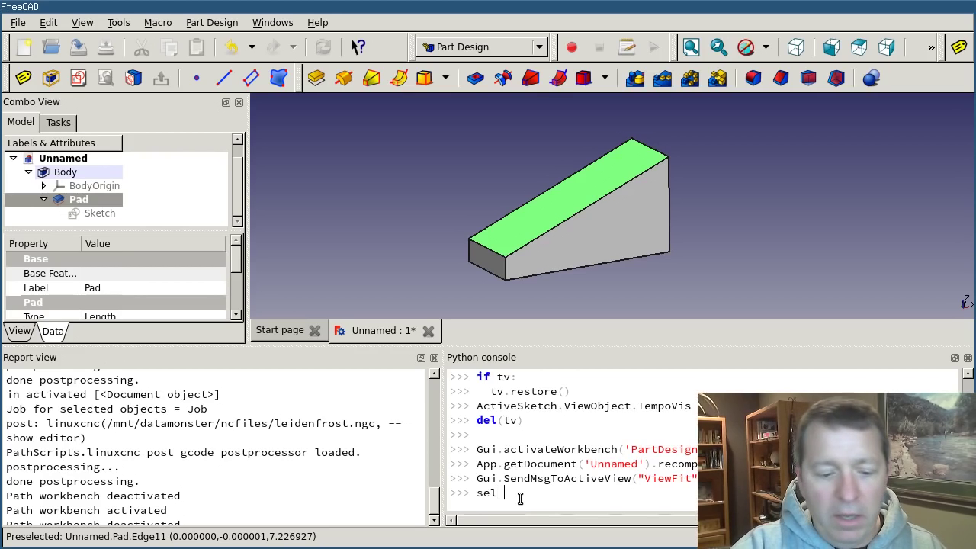
pyautogui.write(' = G')
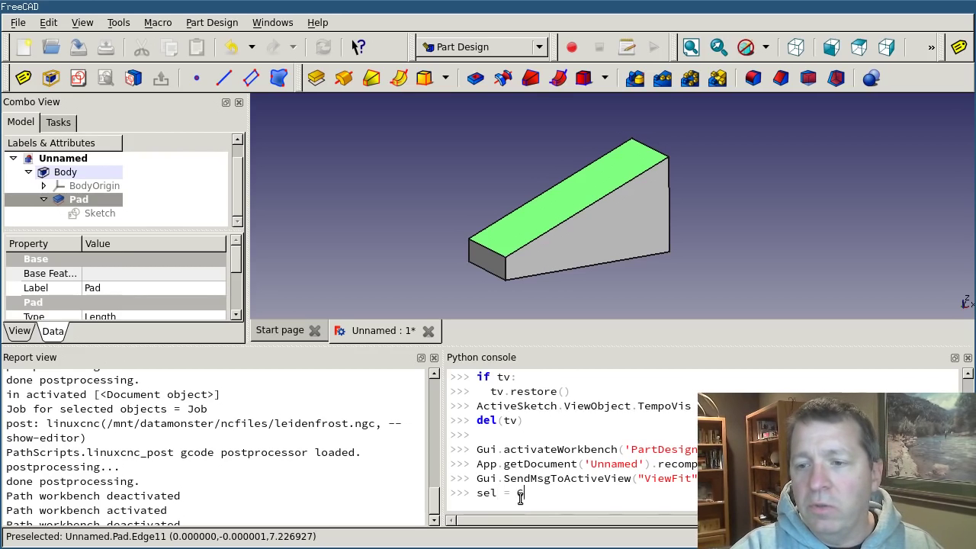
pyautogui.write('ui.sel')
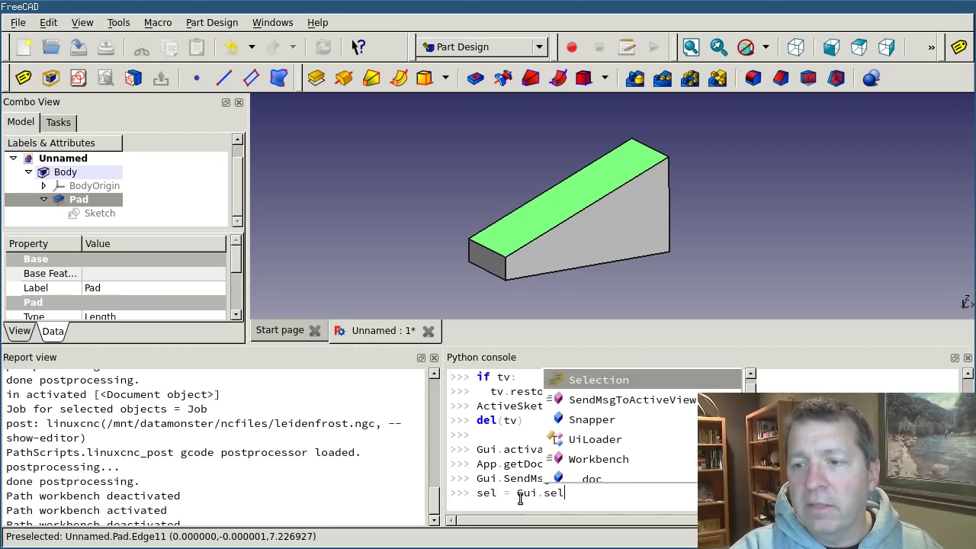
pyautogui.press('Return')
pyautogui.write('.')
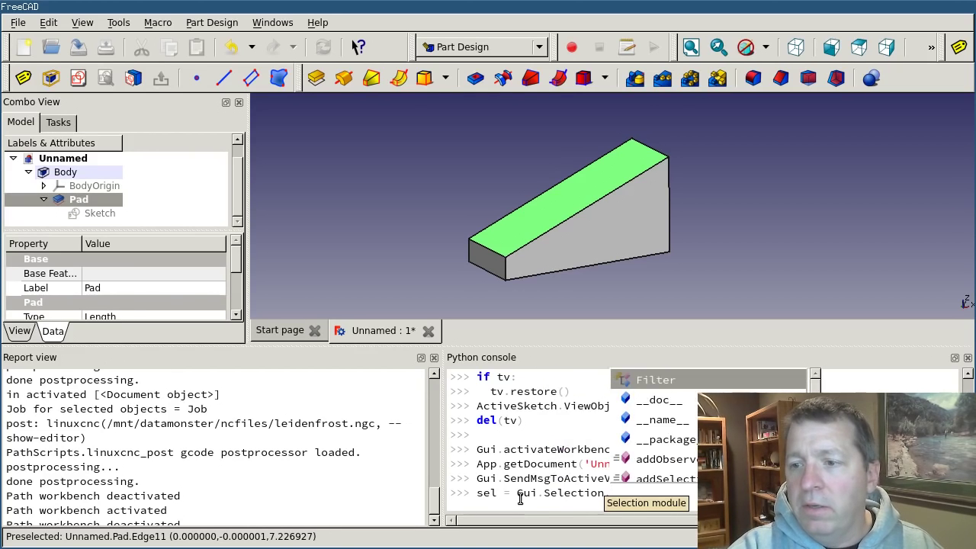
pyautogui.write('getsel')
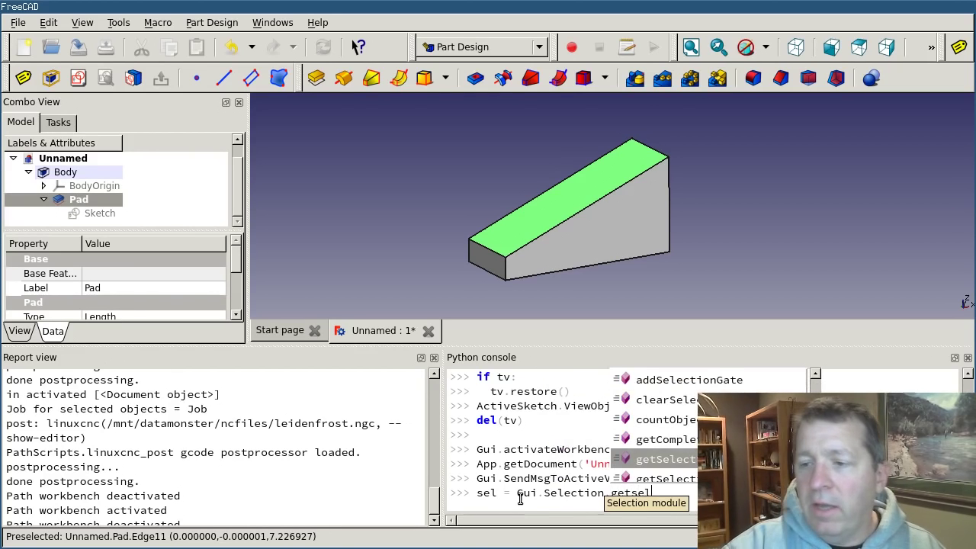
pyautogui.press('Down')
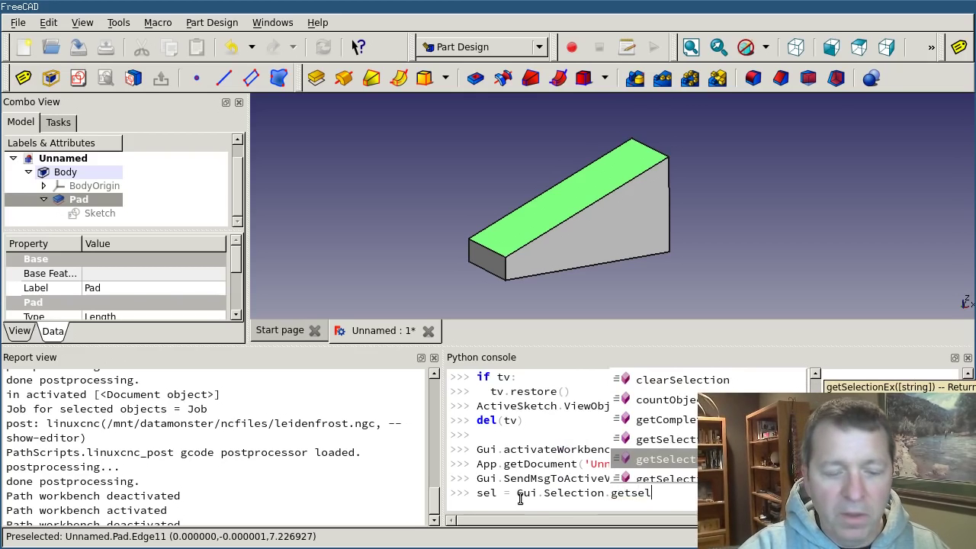
pyautogui.press('Return')
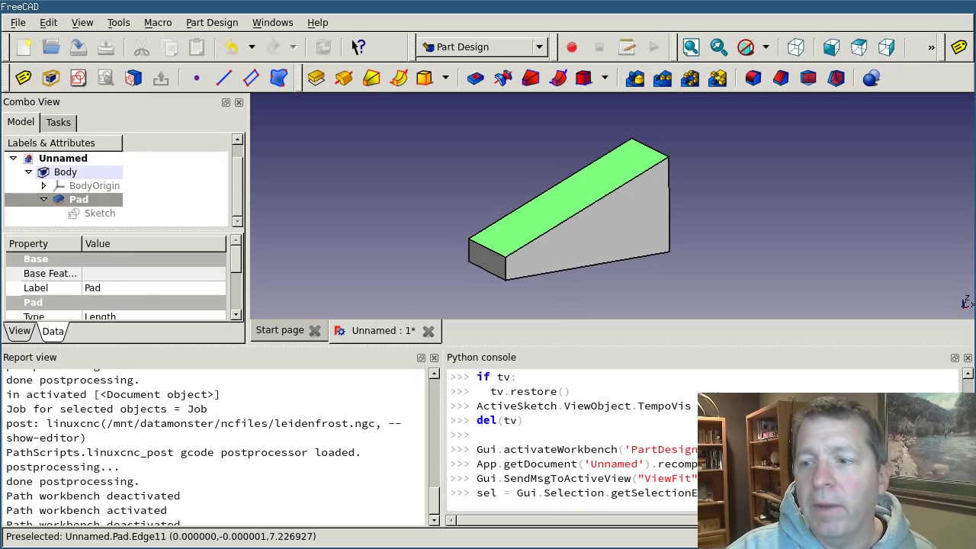
# - Run the sel assignment and print sel, showing a SelectionObject
pyautogui.press('Return')
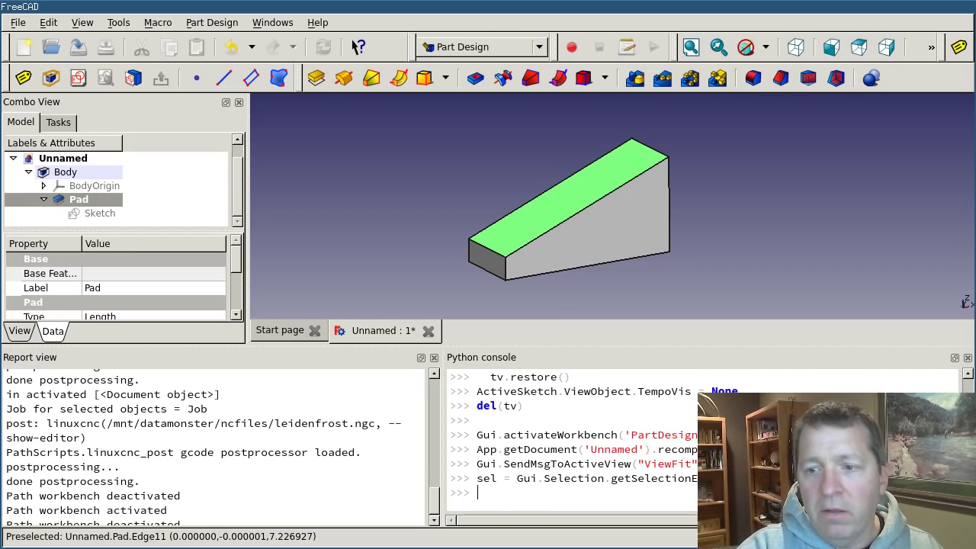
pyautogui.write('sel')
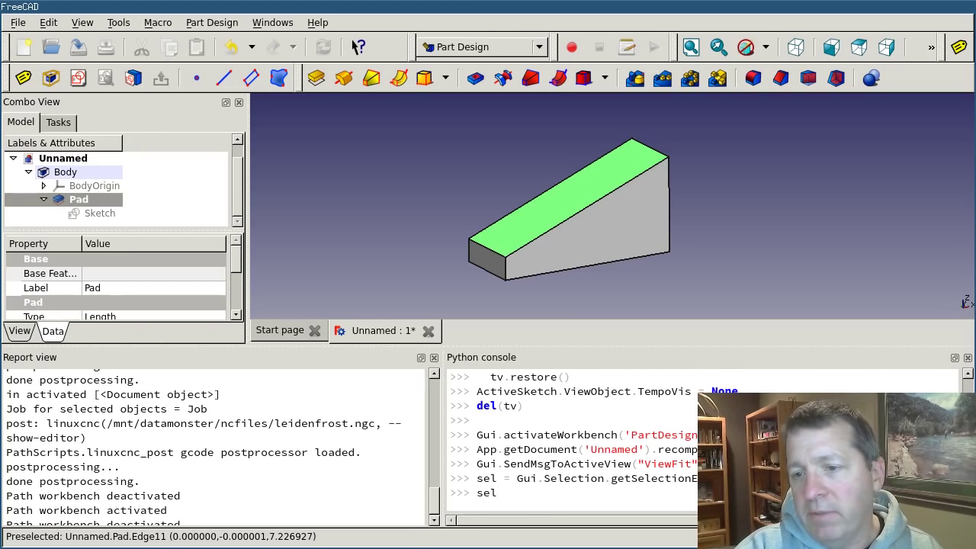
pyautogui.press('Return')
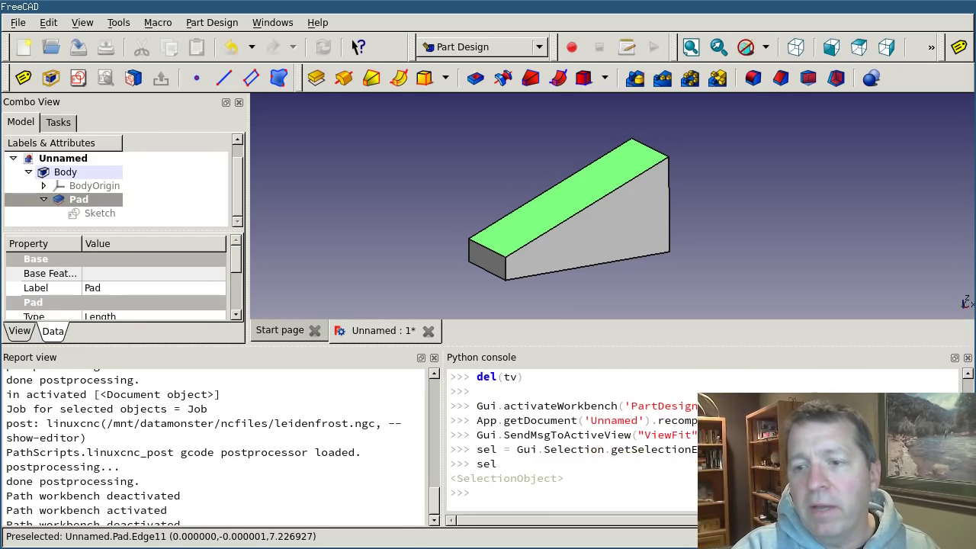
# - Type sel. and browse its attribute suggestions such as ObjectName and SubObjects
pyautogui.write('s')
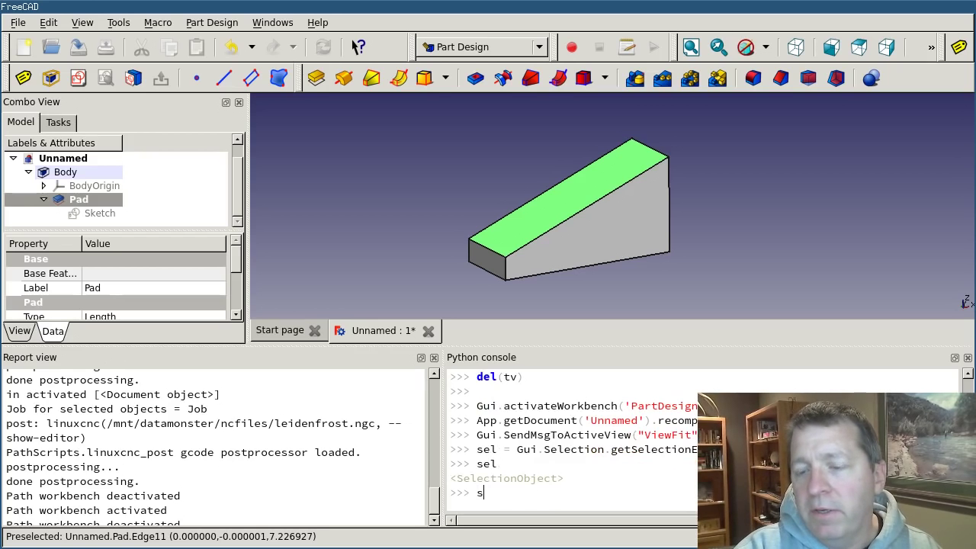
pyautogui.write('el.')
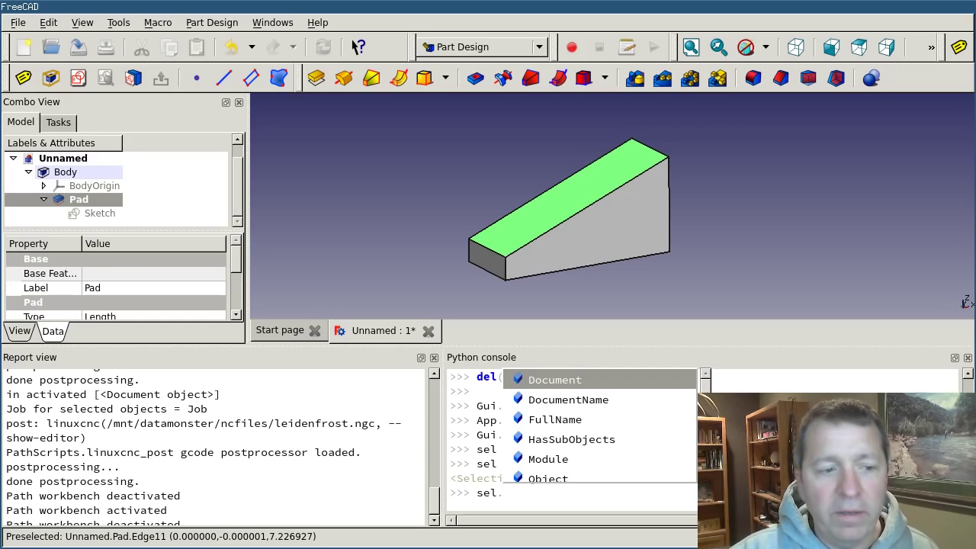
pyautogui.scroll(-1, 618, 425)
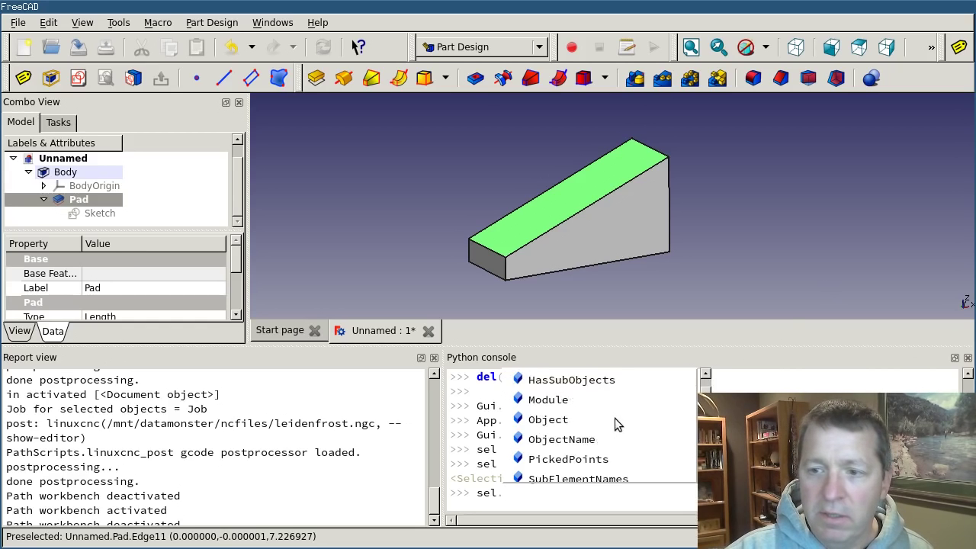
pyautogui.scroll(-2, 616, 425)
pyautogui.scroll(3, 616, 425)
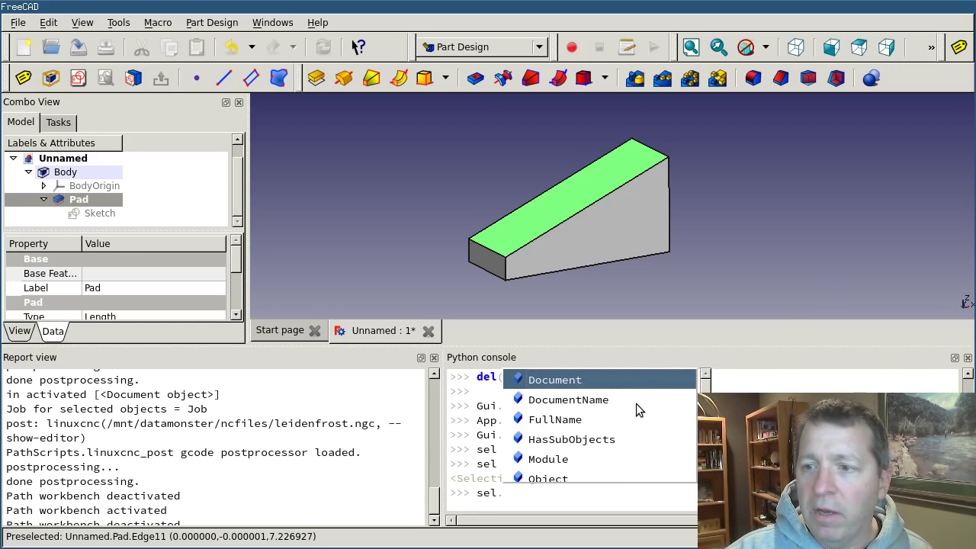
pyautogui.scroll(-4, 641, 401)
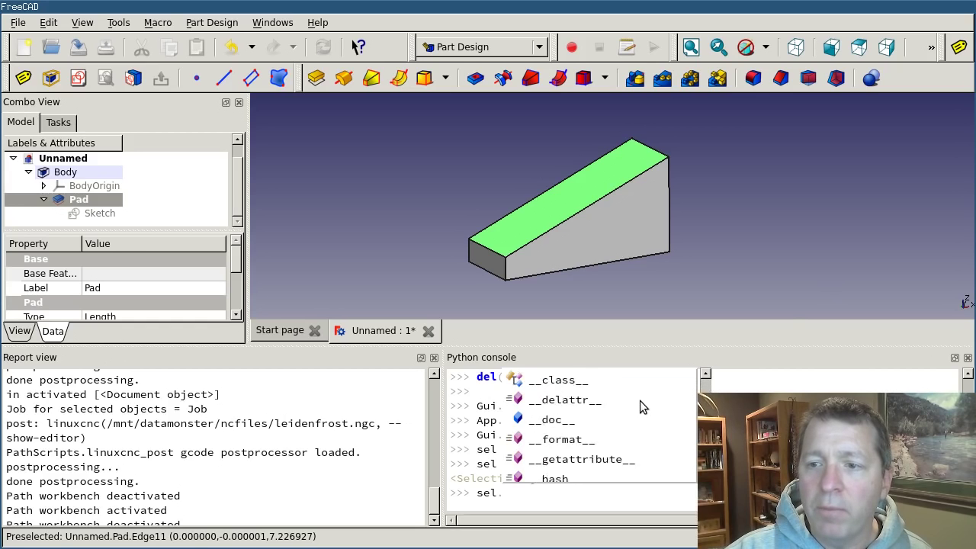
pyautogui.scroll(-6, 640, 400)
pyautogui.scroll(9, 639, 400)
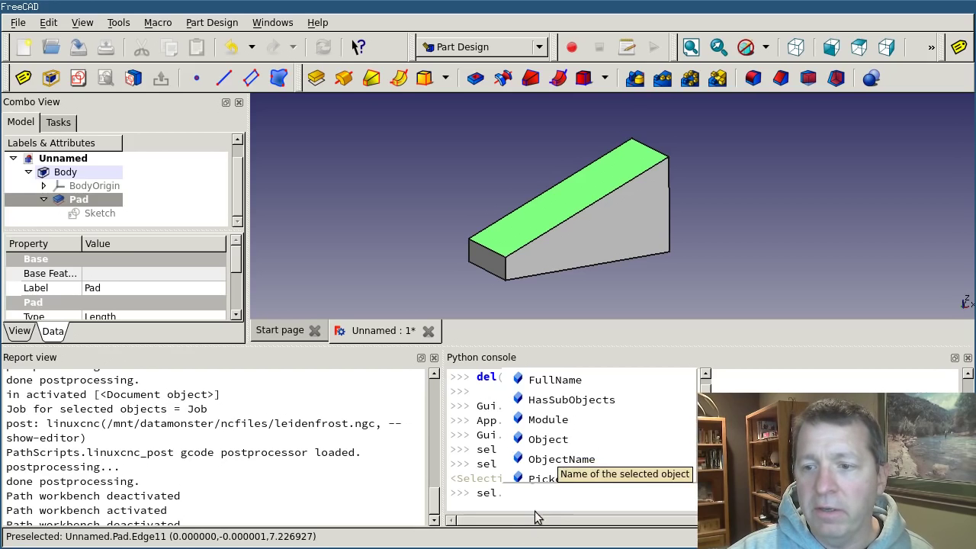
# - Query sel.object, get an AttributeError, and correct it to sel.Object returning a Part::PartFeature
pyautogui.press('Escape')
pyautogui.write('obje')
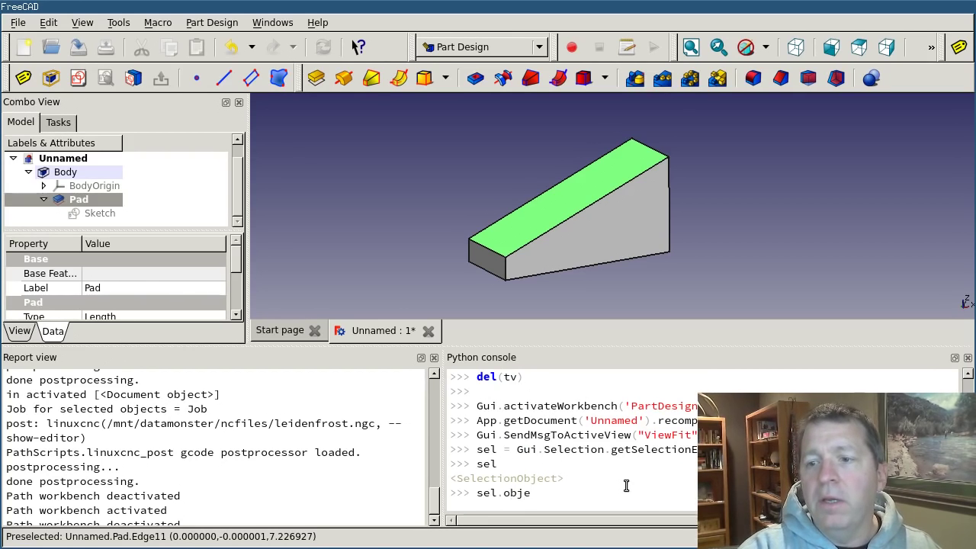
pyautogui.write('ct')
pyautogui.press('Return')
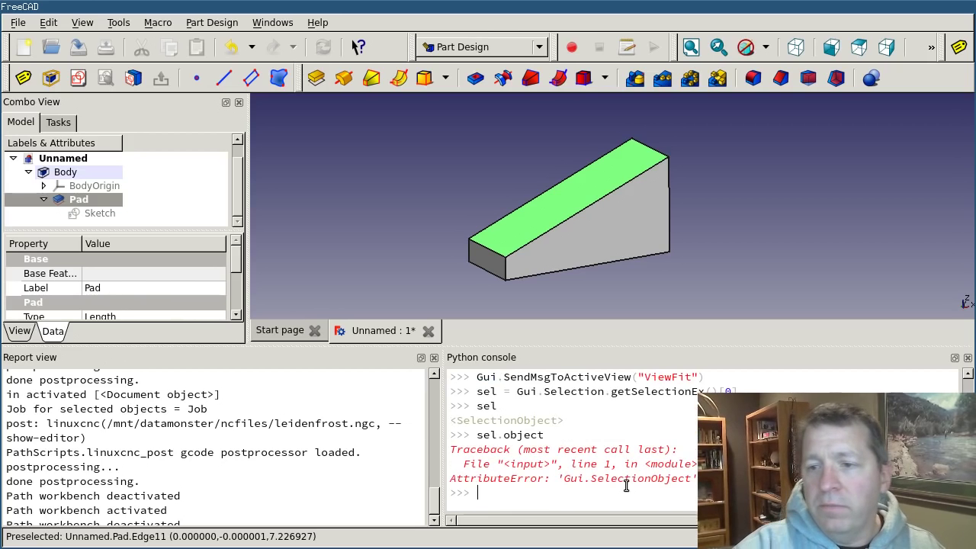
pyautogui.press('Up')
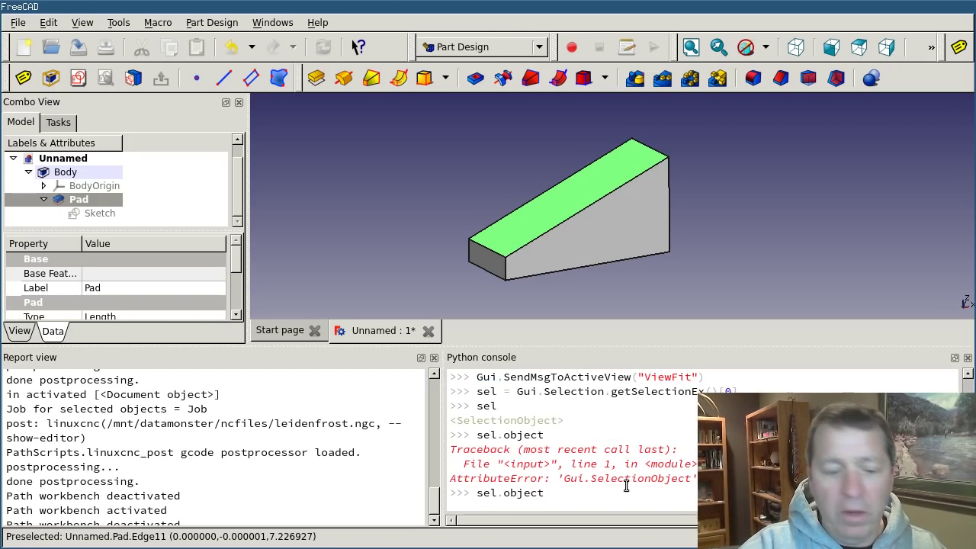
pyautogui.press('Delete')
pyautogui.write('O')
pyautogui.press('Return')
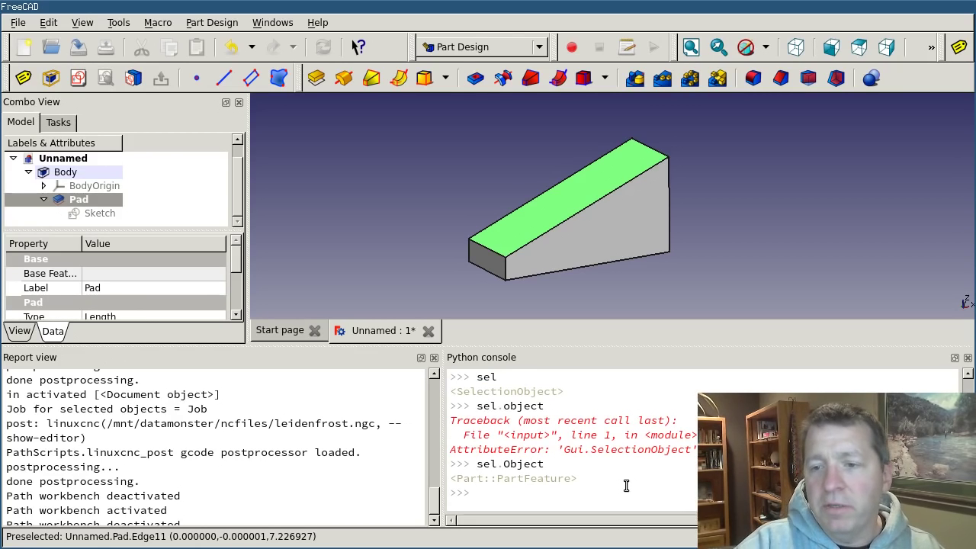
# - Extend the query to sel.Object.Name, which returns 'Pad'
pyautogui.press('Up')
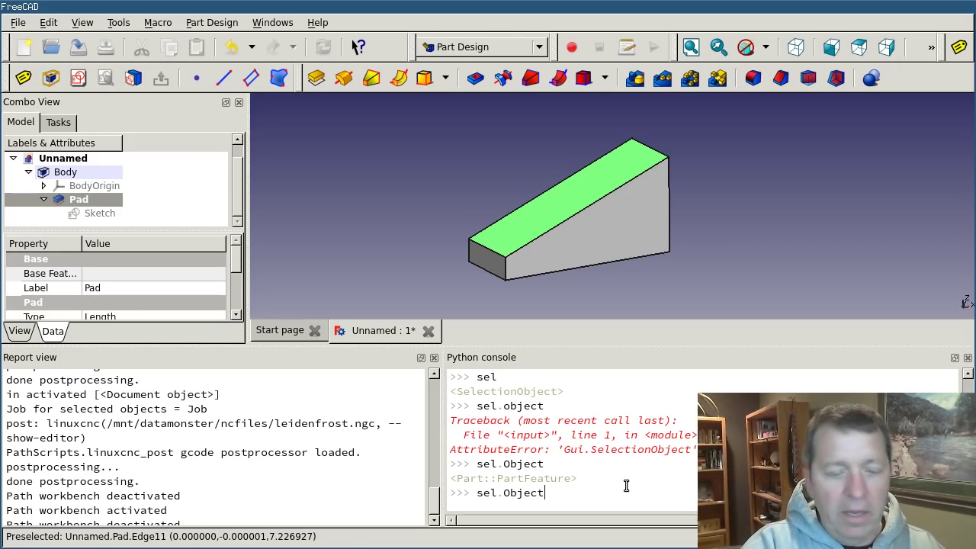
pyautogui.write('.na')
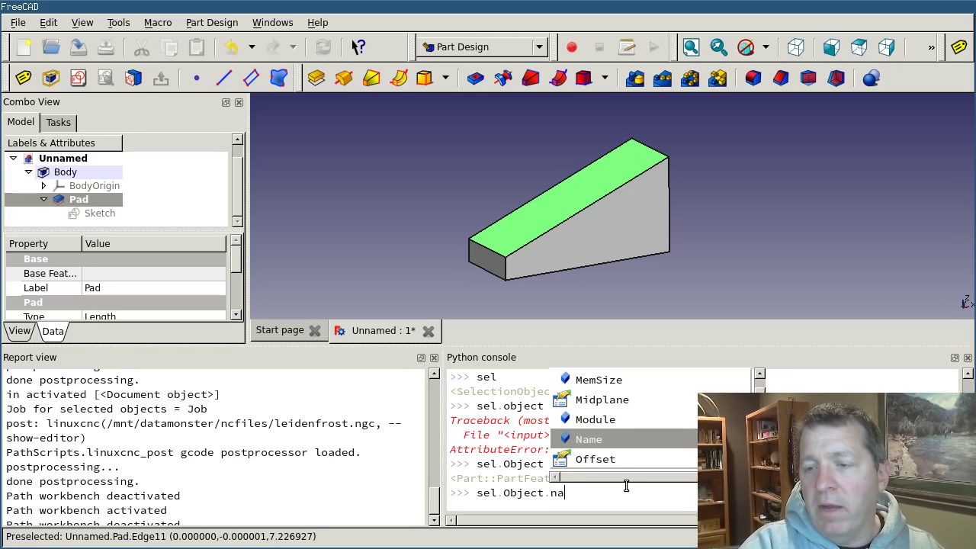
pyautogui.press('Return')
pyautogui.press('Return')
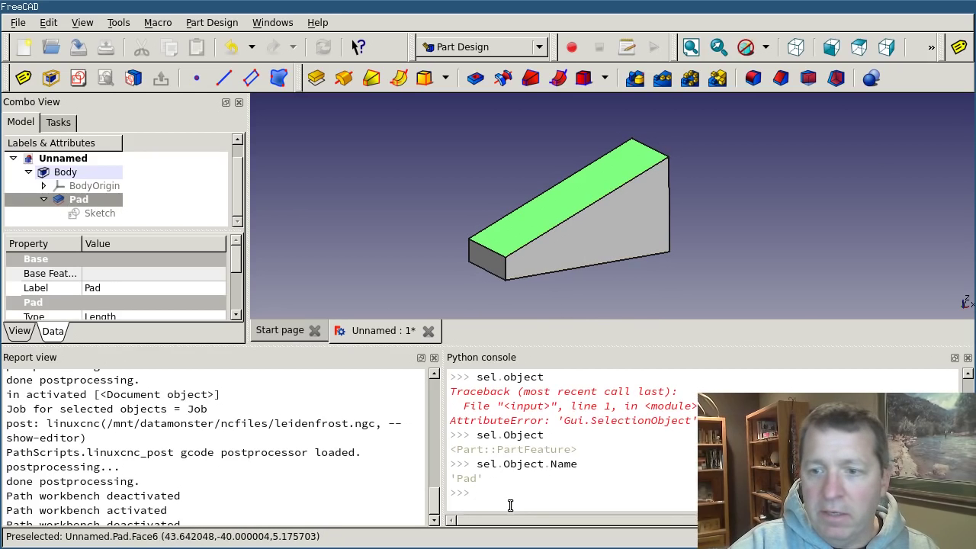
# - Query sel.HasSubObjects, sel.SubObjects and sel.SubElementNames, revealing one Face named Face3
pyautogui.write('l.')
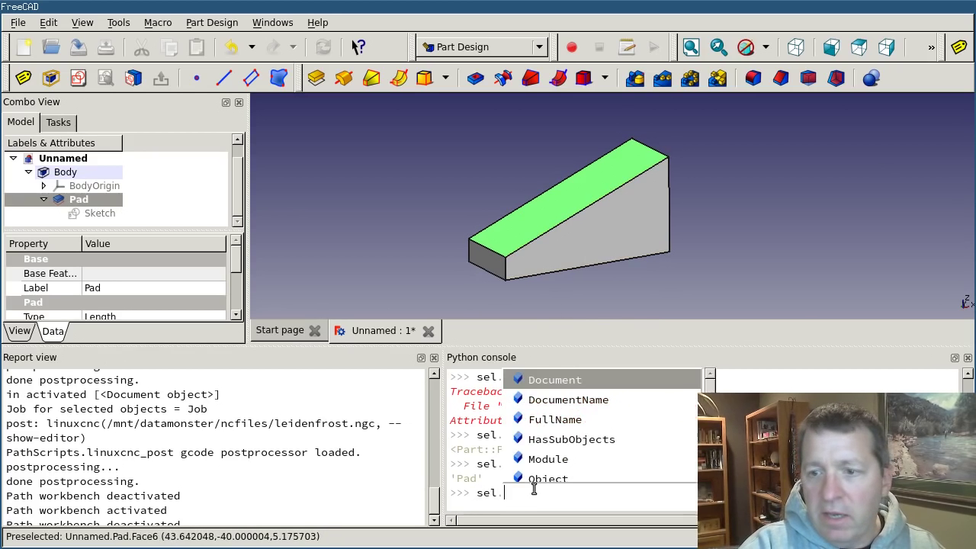
pyautogui.write('h')
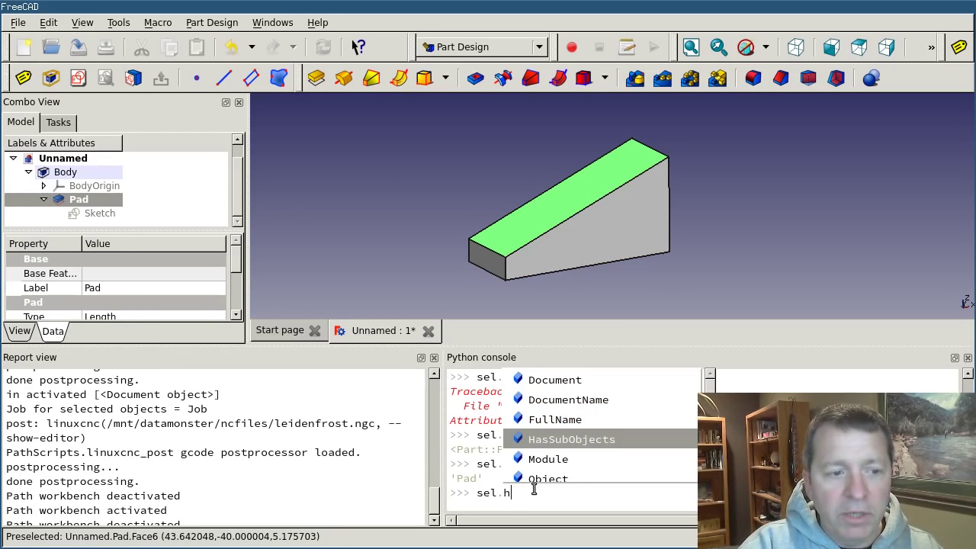
pyautogui.press('Return')
pyautogui.press('Return')
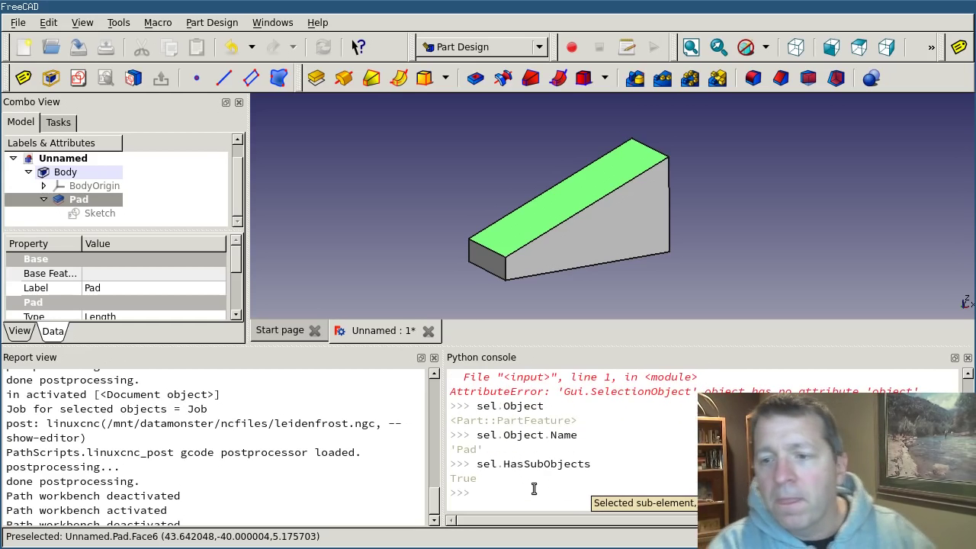
pyautogui.write('sel.')
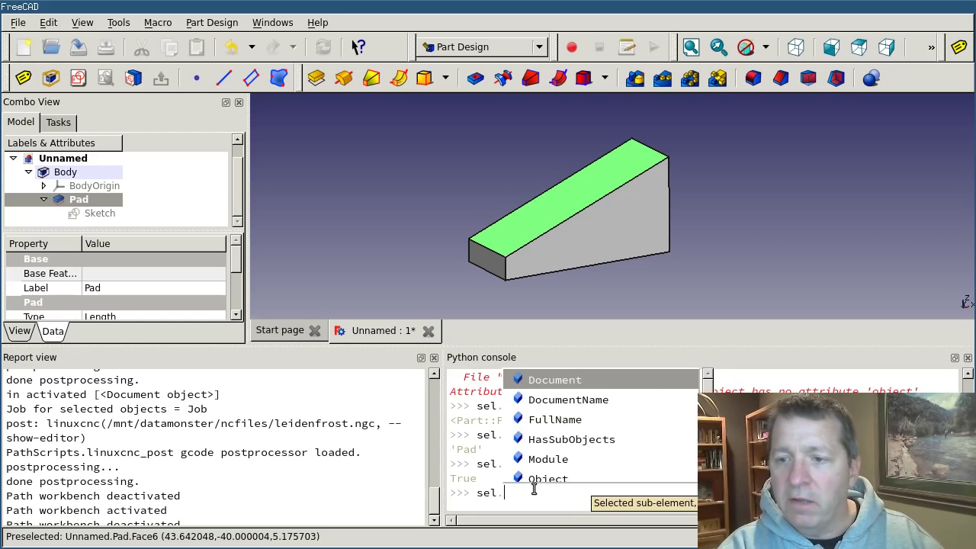
pyautogui.write('su')
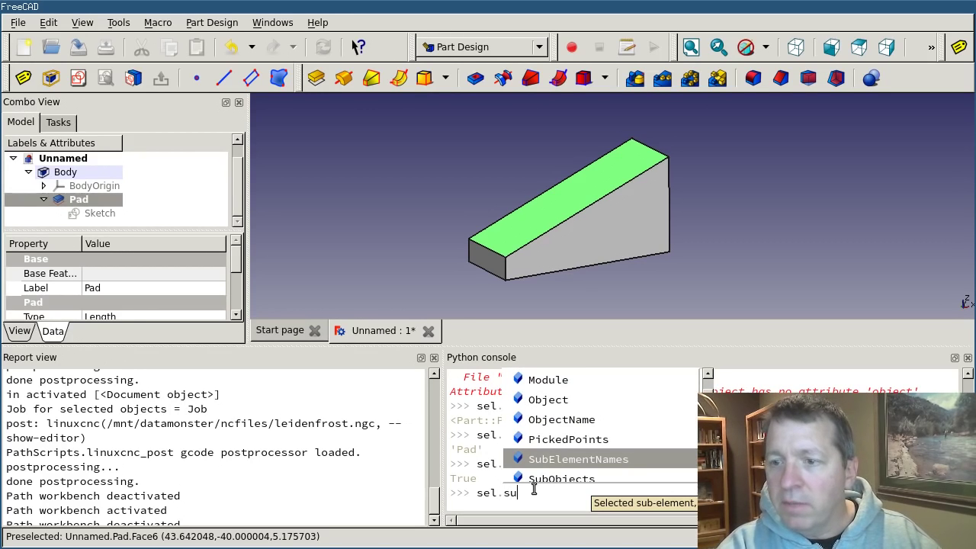
pyautogui.press('Down')
pyautogui.press('Return')
pyautogui.press('Return')
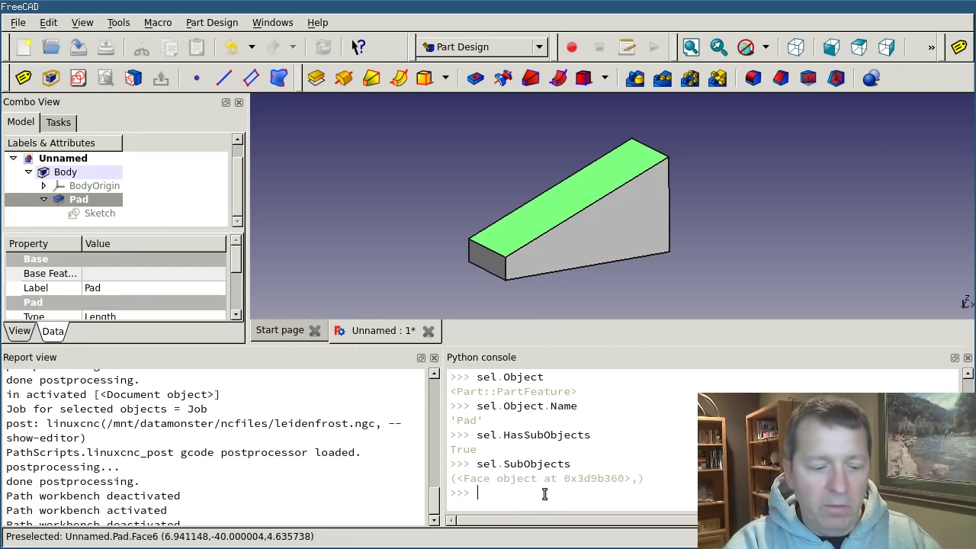
pyautogui.write('l.su')
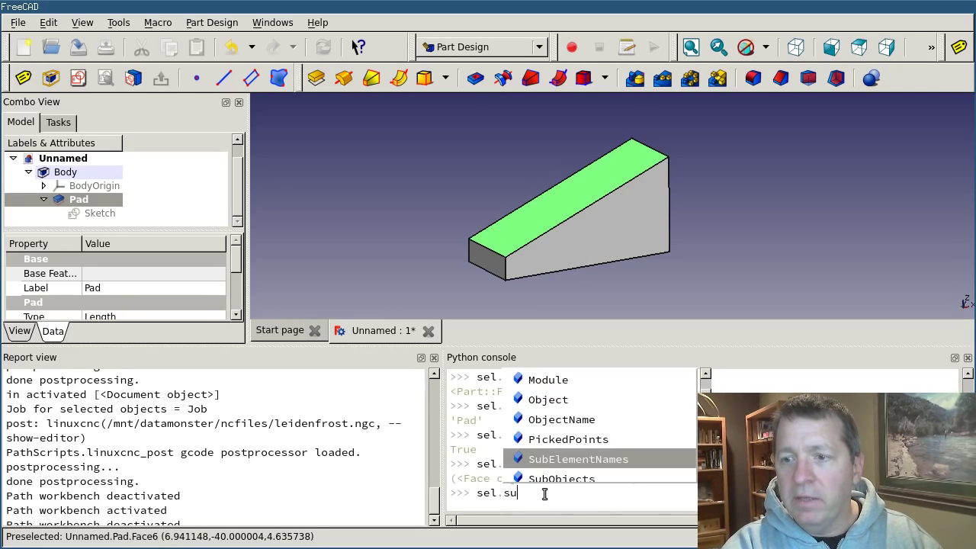
pyautogui.press('Return')
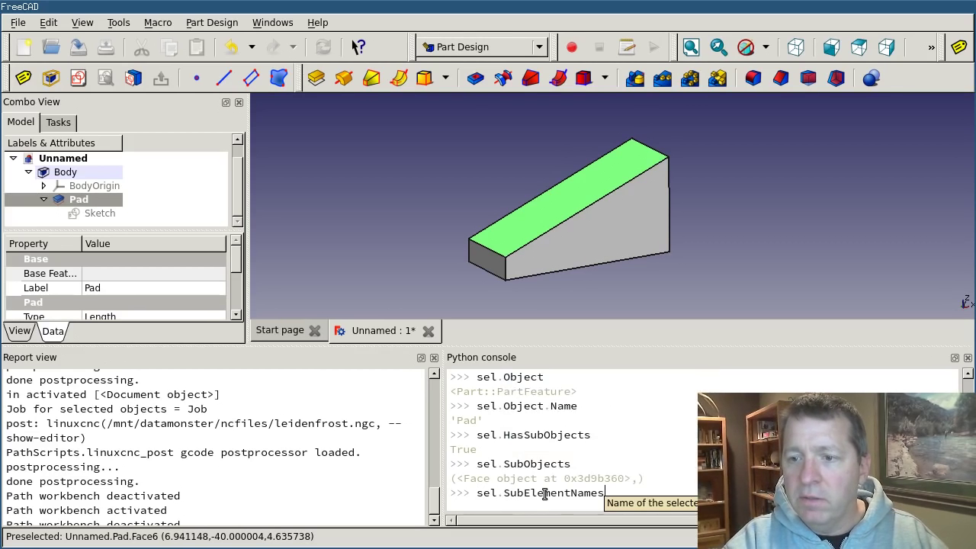
pyautogui.press('Return')
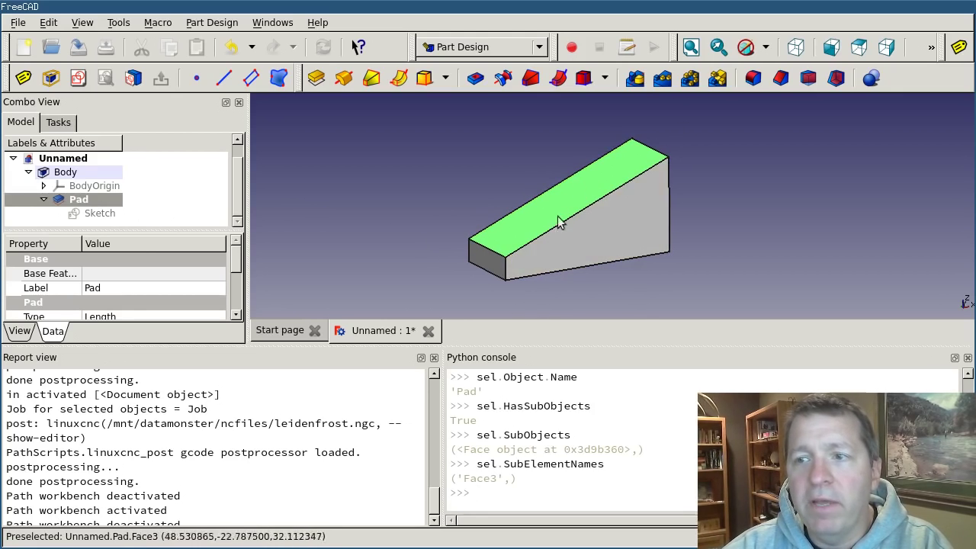
pyautogui.click(444, 250)
pyautogui.click(569, 213)
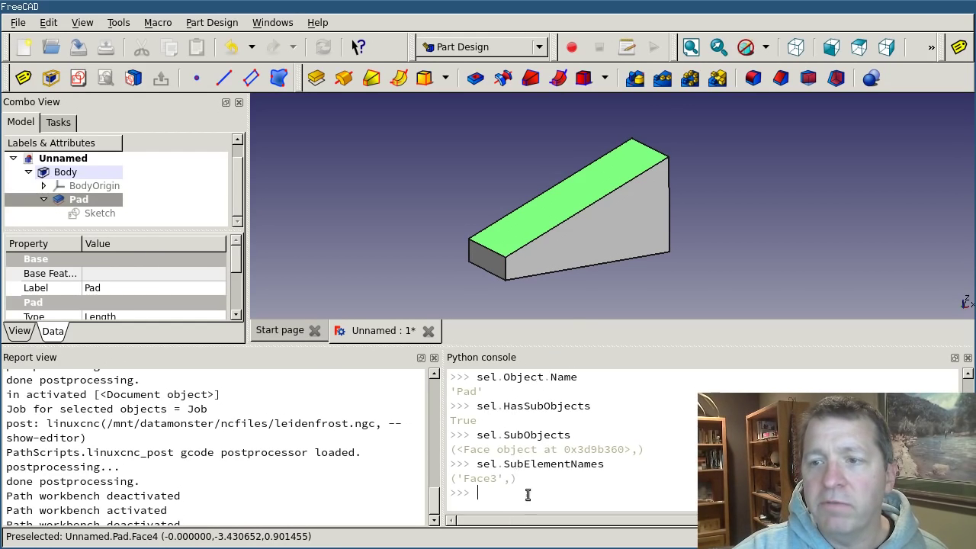
# - Reselect the ramp's top face and make the 3D view slightly taller
pyautogui.click(664, 273)
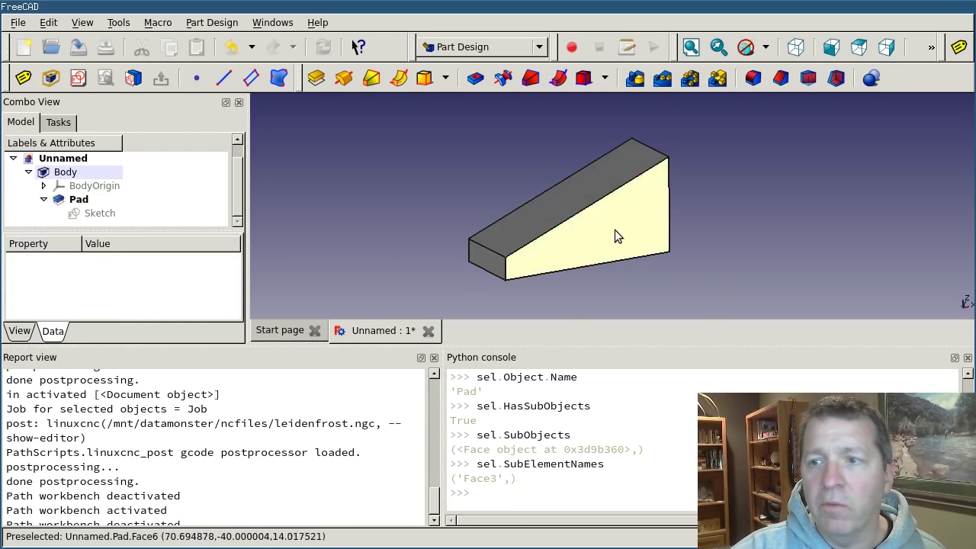
pyautogui.click(577, 207)
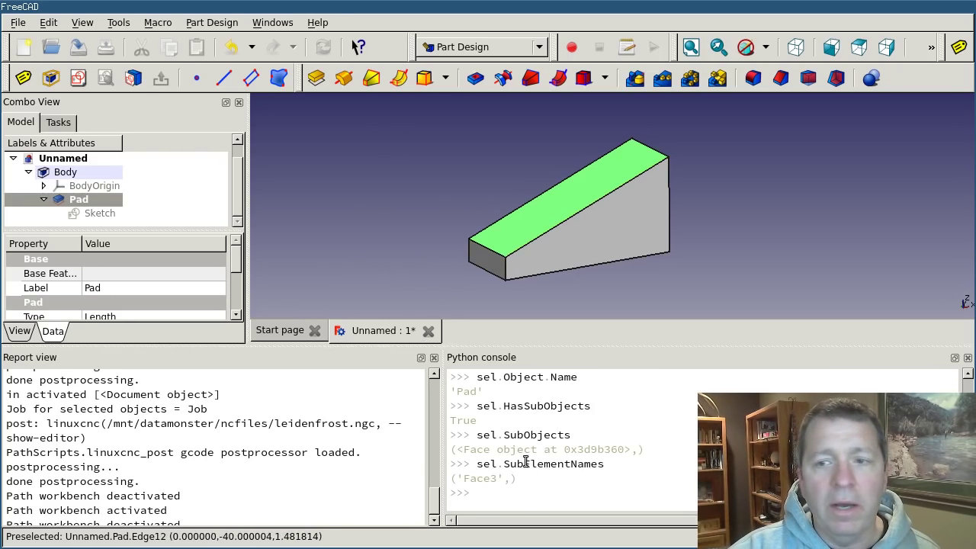
pyautogui.moveTo(512, 345); pyautogui.dragTo(540, 347)
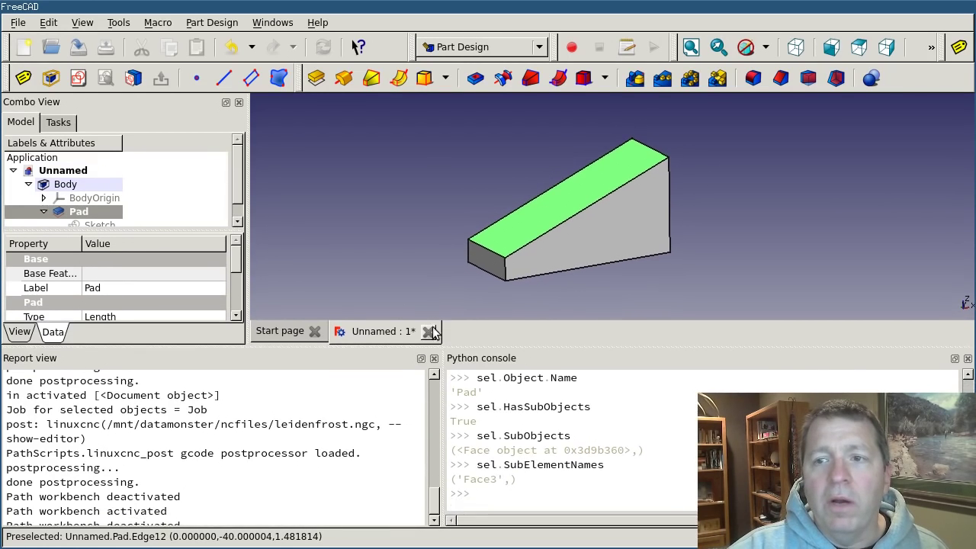